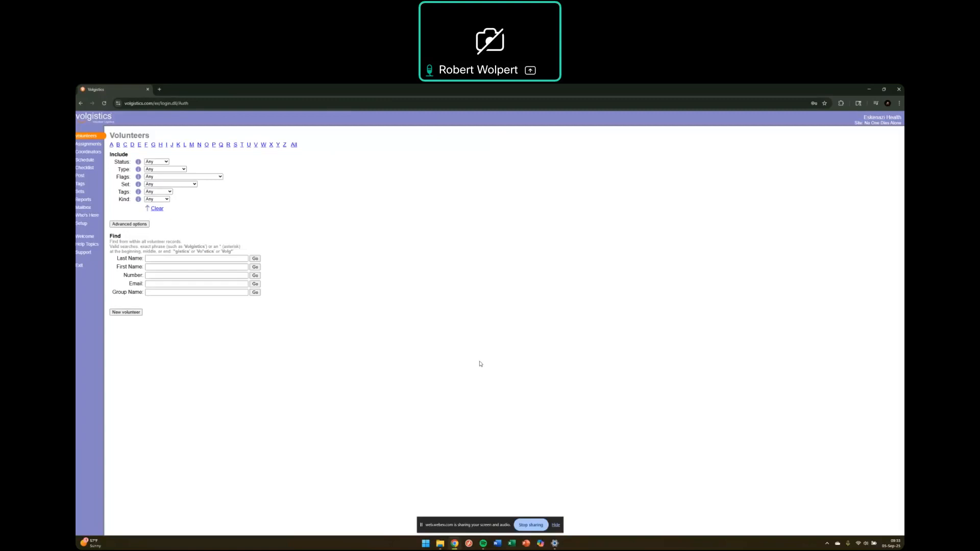
Step: Load volgistics.com in the browser, then go back to the account's Welcome page
click(169, 103)
click(350, 256)
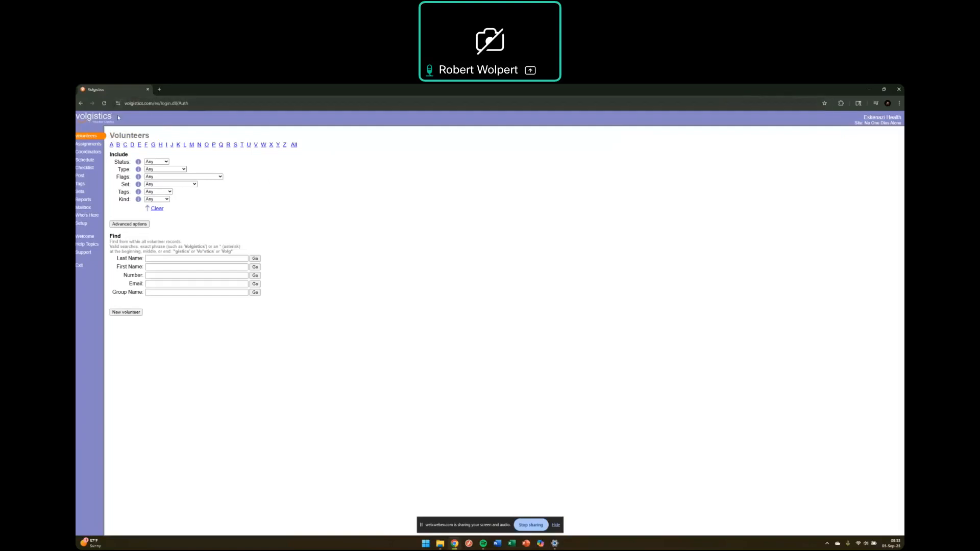
click(147, 103)
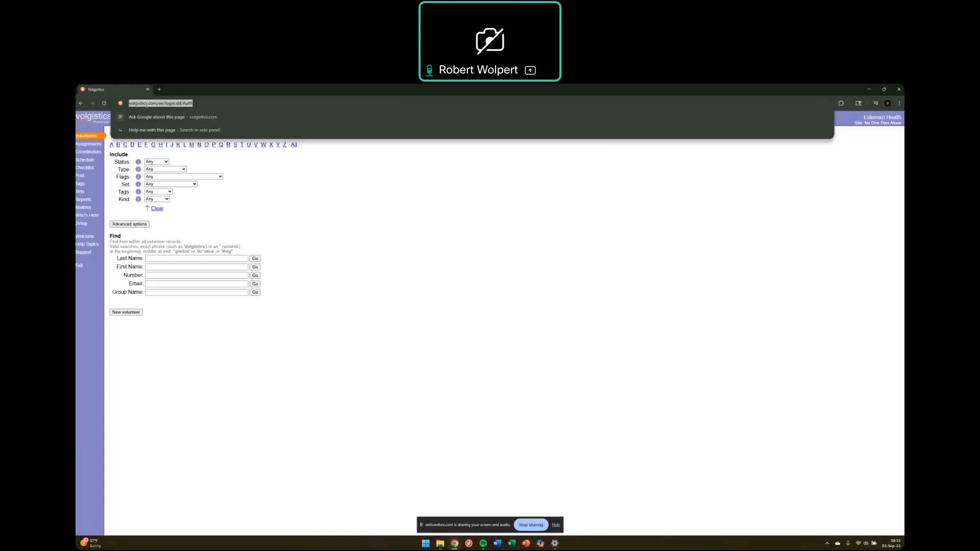
text(volgistics.com)
key(Return)
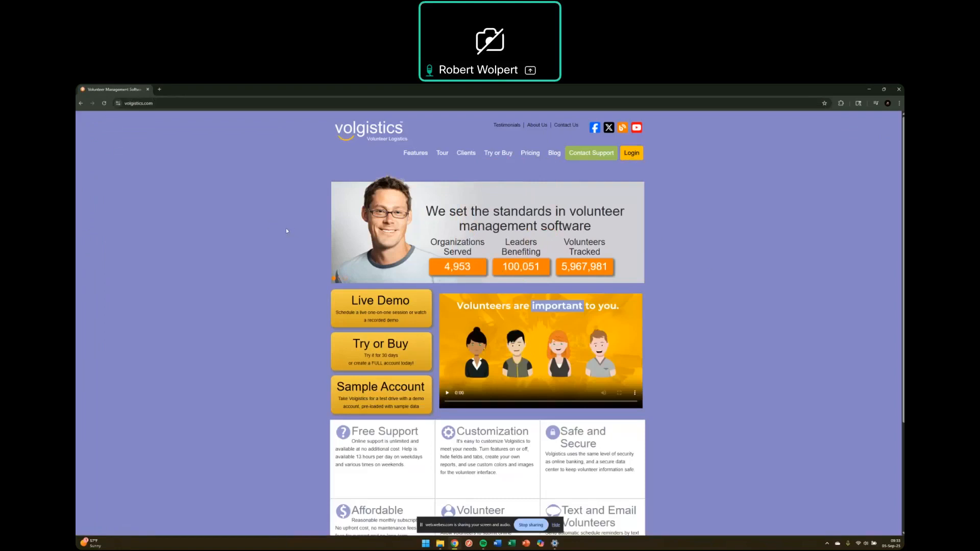
click(82, 104)
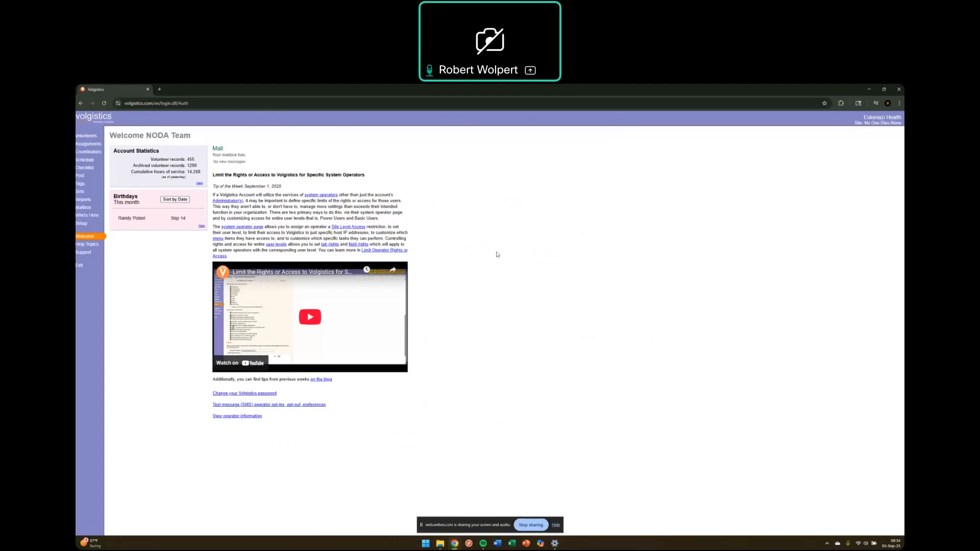
Step: On the Volunteers search page, look through the Status, Type and Flags choices, leaving each at Any
click(90, 139)
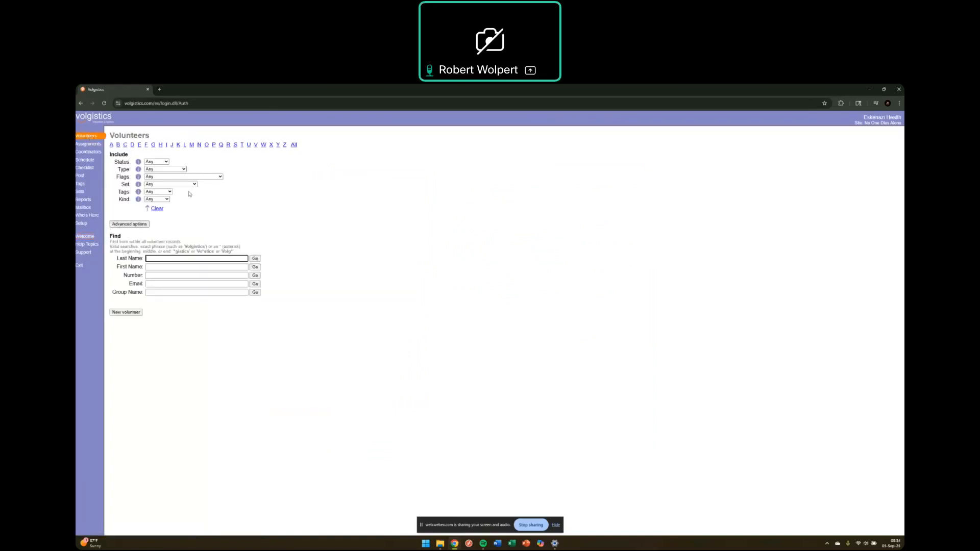
click(166, 162)
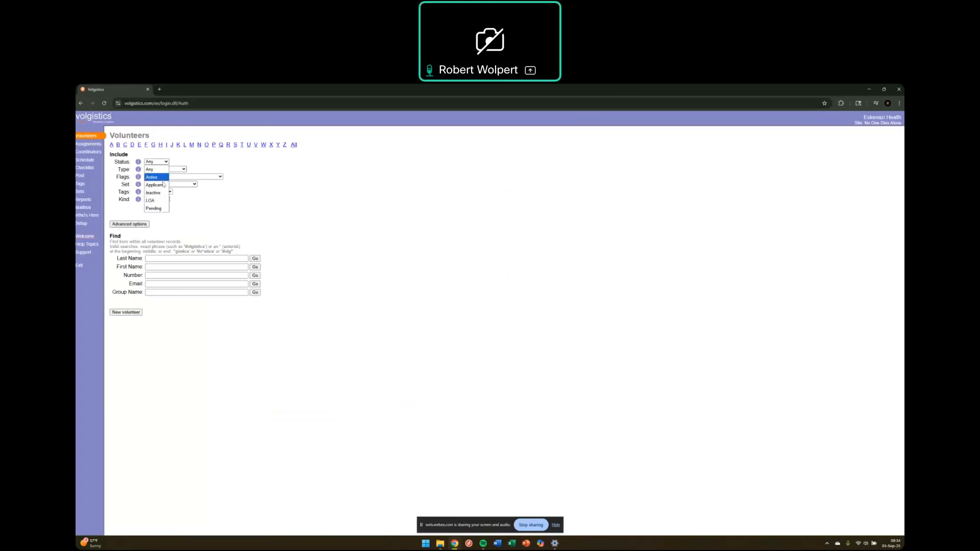
click(243, 198)
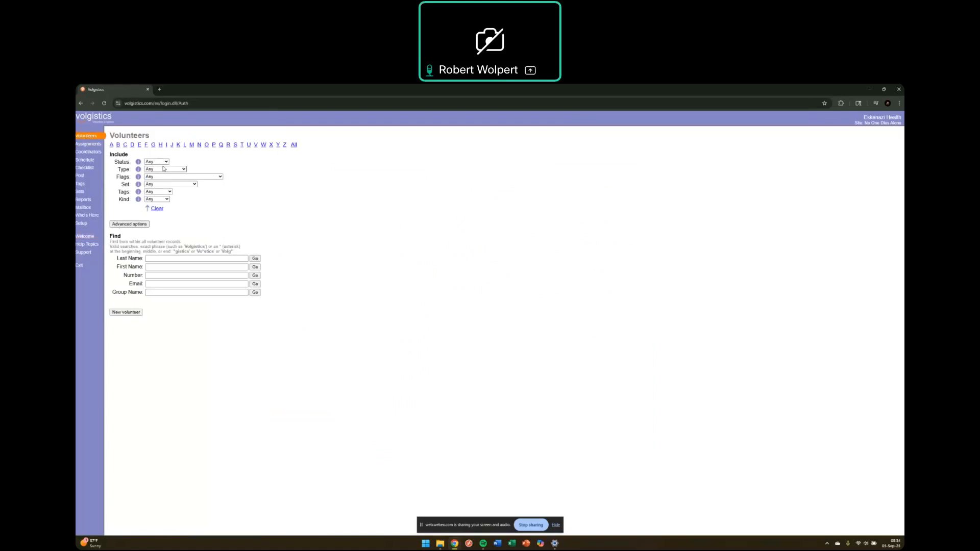
click(172, 171)
click(209, 184)
click(208, 176)
scroll(193, 229, down, 5)
scroll(193, 229, up, 5)
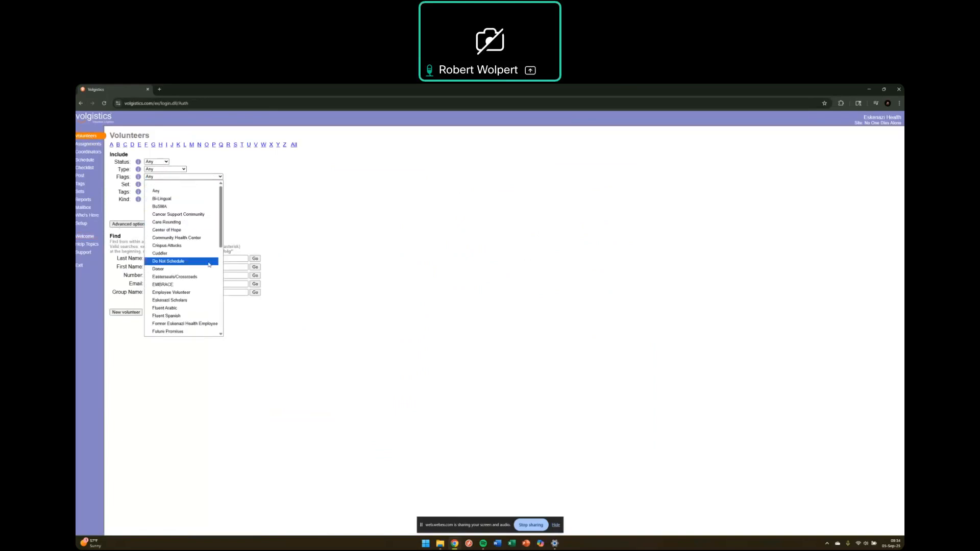
click(371, 212)
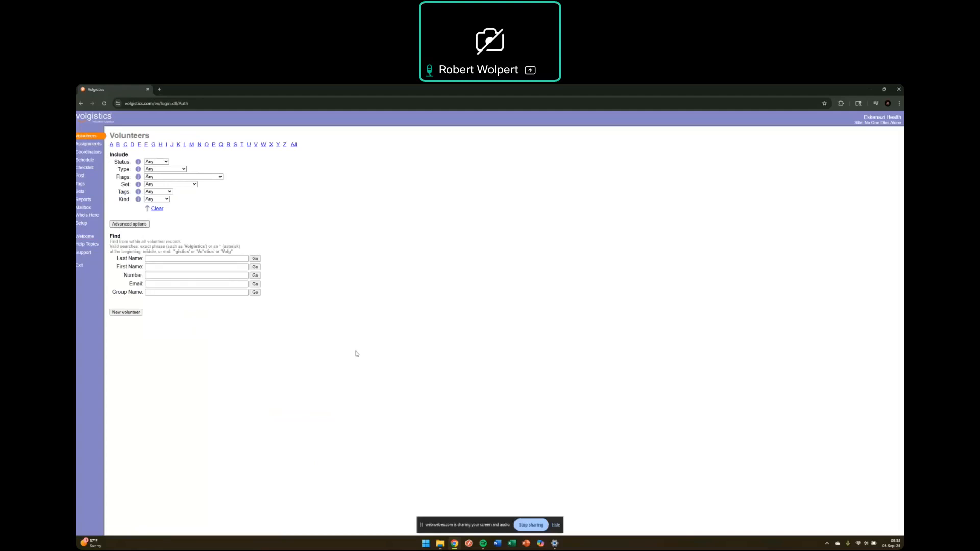
Step: Start a new volunteer record and enter the volunteer's last and first names
click(138, 313)
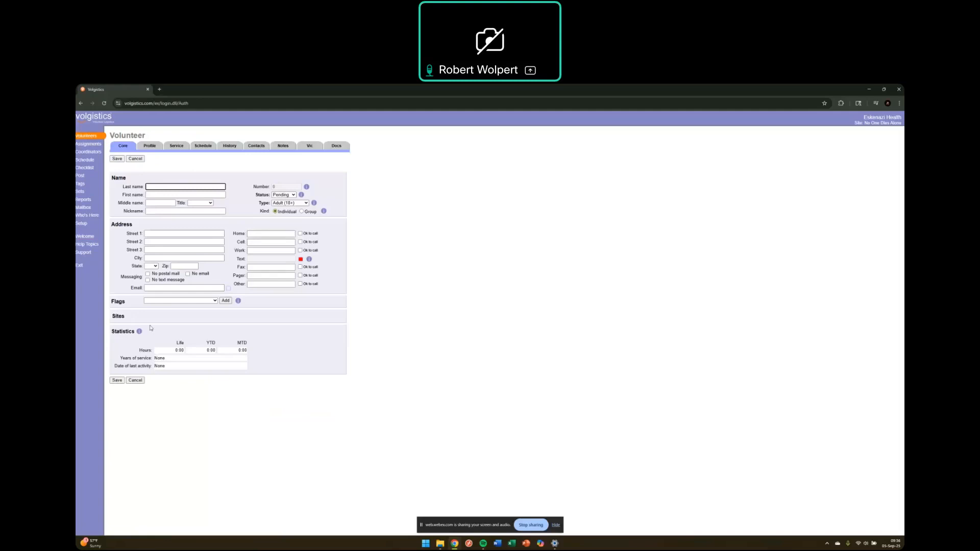
text(Buffet)
key(Tab)
text(Jimmy)
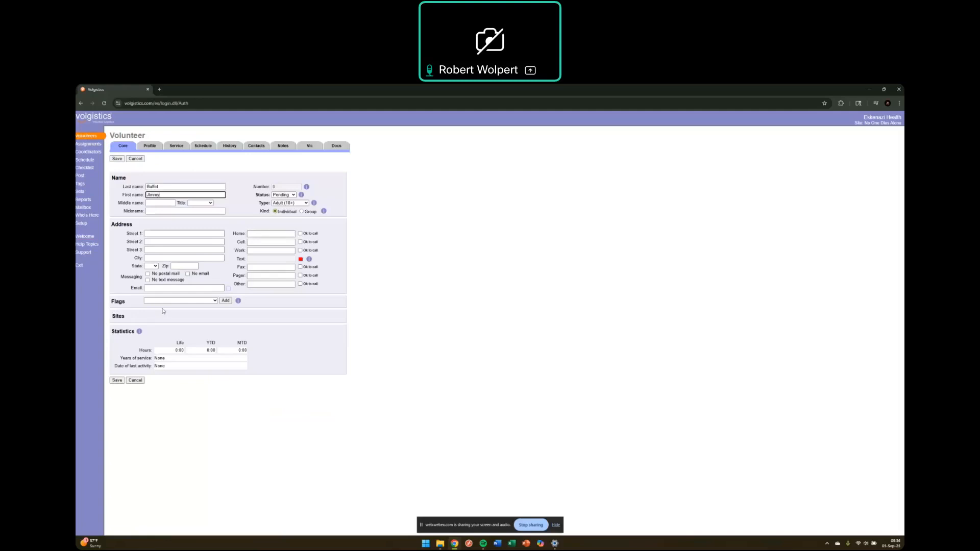
click(166, 211)
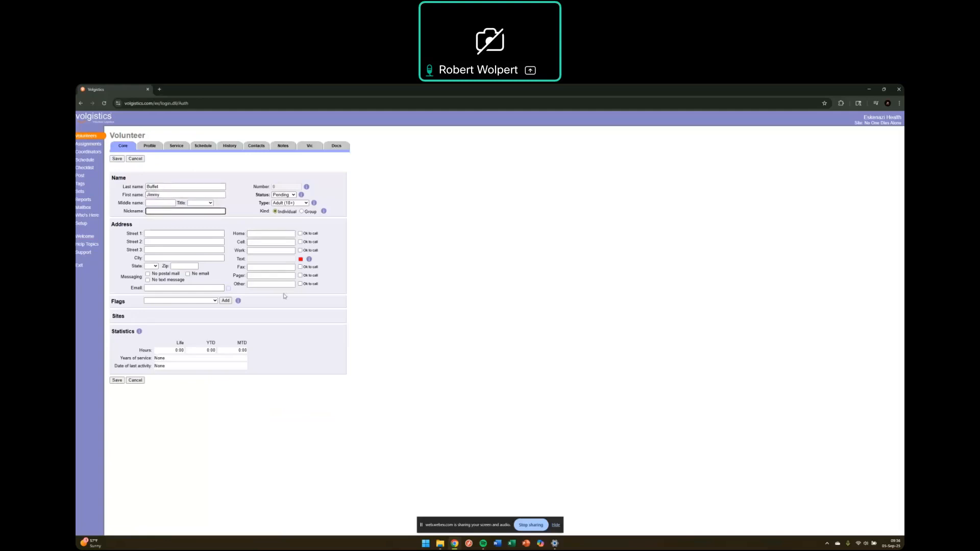
Step: Set the new volunteer's Status to Applicant
click(293, 195)
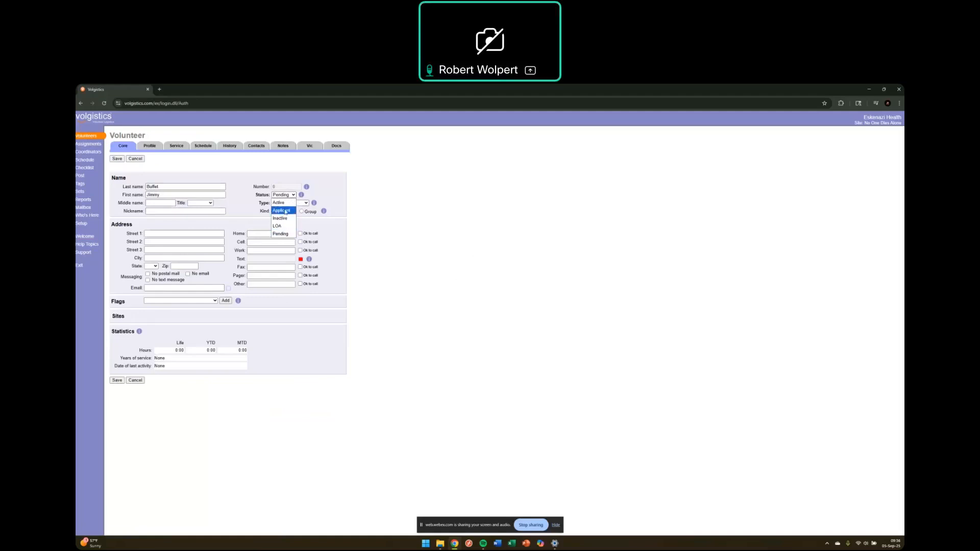
click(294, 196)
click(281, 195)
click(289, 209)
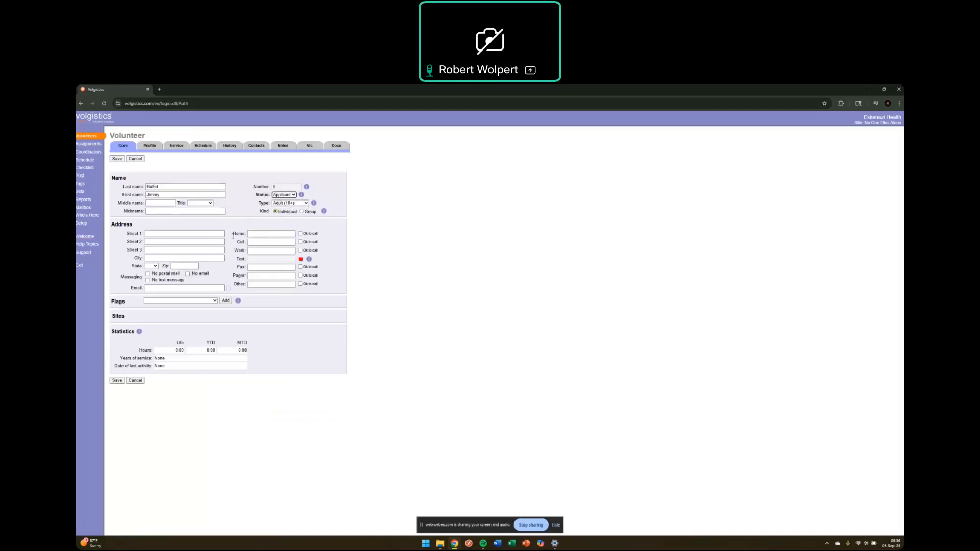
click(189, 234)
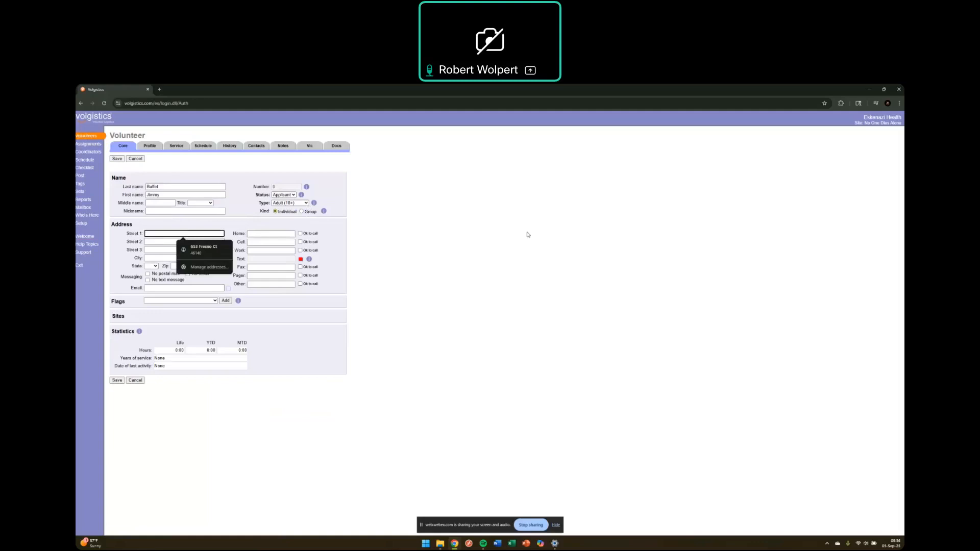
Step: Enter the volunteer's street address, city and zip code
text(123)
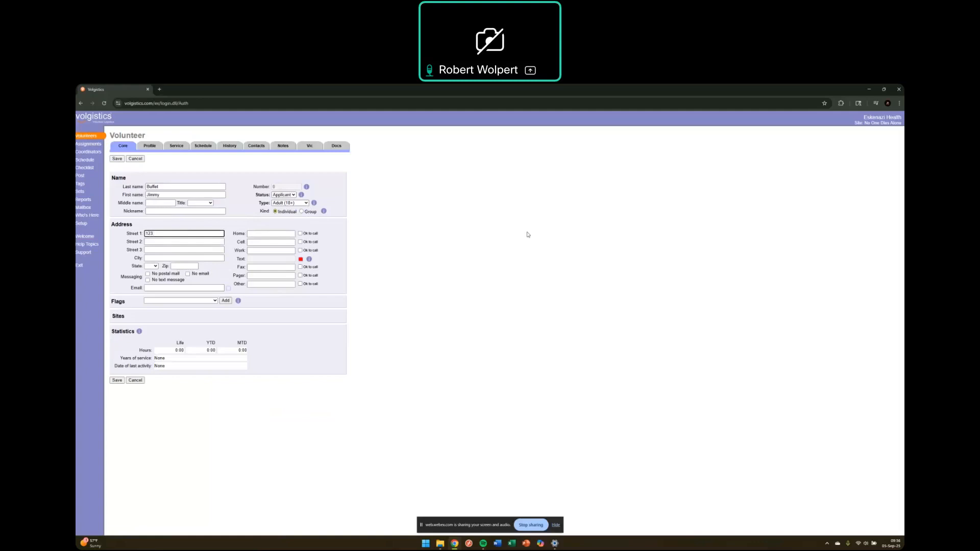
text(Main)
text(t)
key(Tab)
key(Tab)
key(Tab)
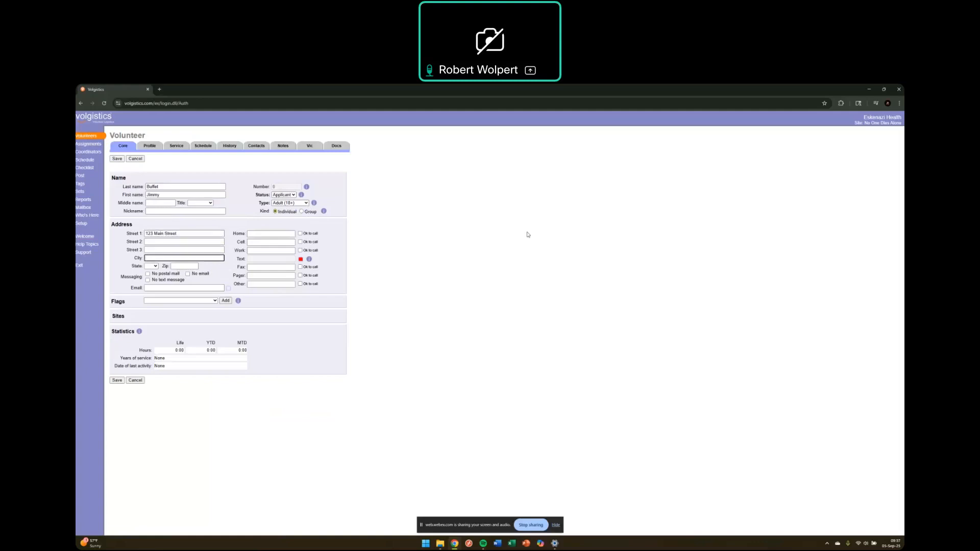
text(Park Island)
key(Tab)
key(Tab)
text(44444)
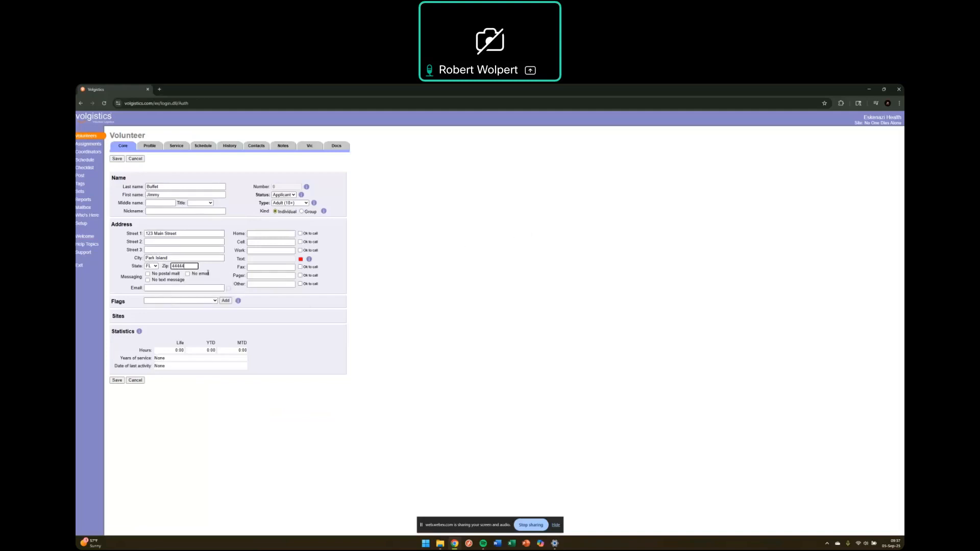
Step: Enter the cell number, correct its missing digit, and mark it OK to call
click(261, 241)
text(123456789)
click(301, 243)
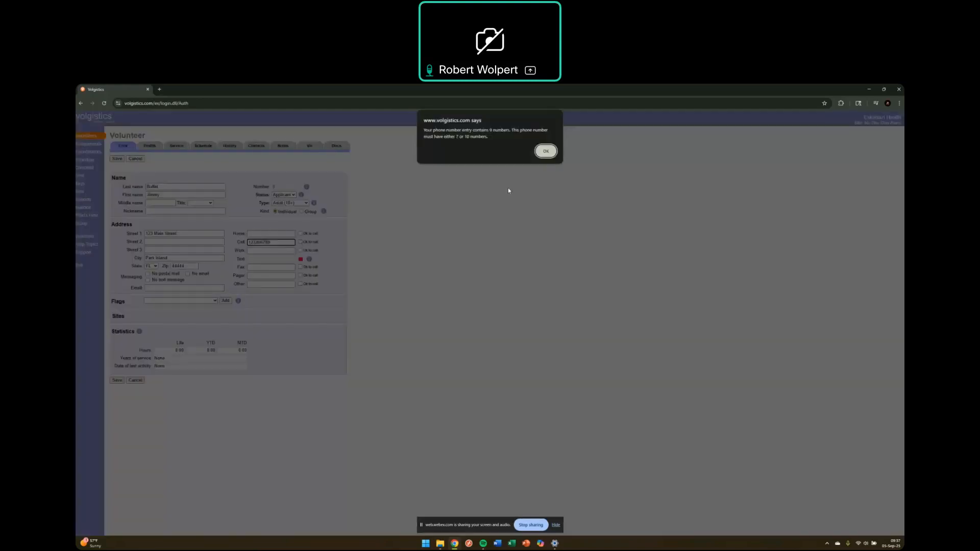
click(546, 153)
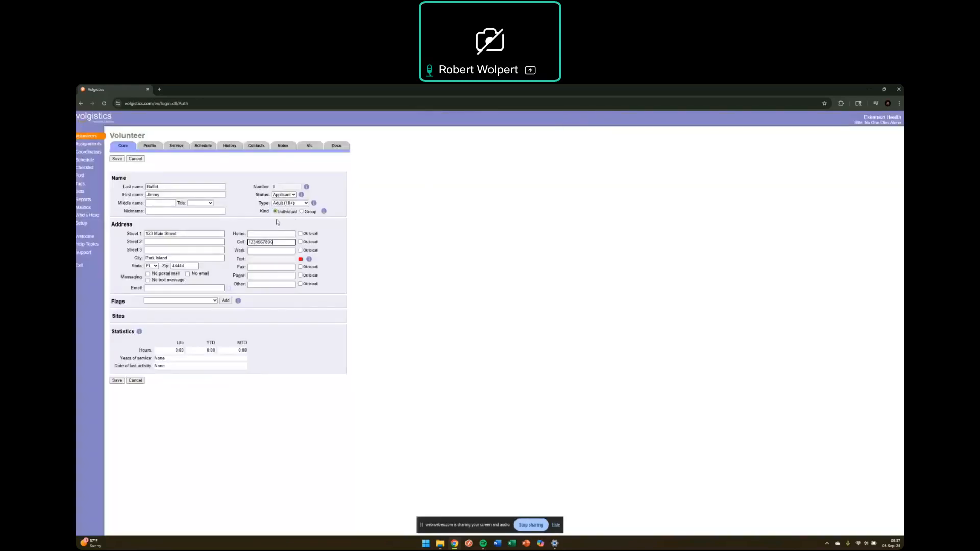
text(0)
click(300, 242)
Step: Enter the volunteer's e-mail address
click(208, 288)
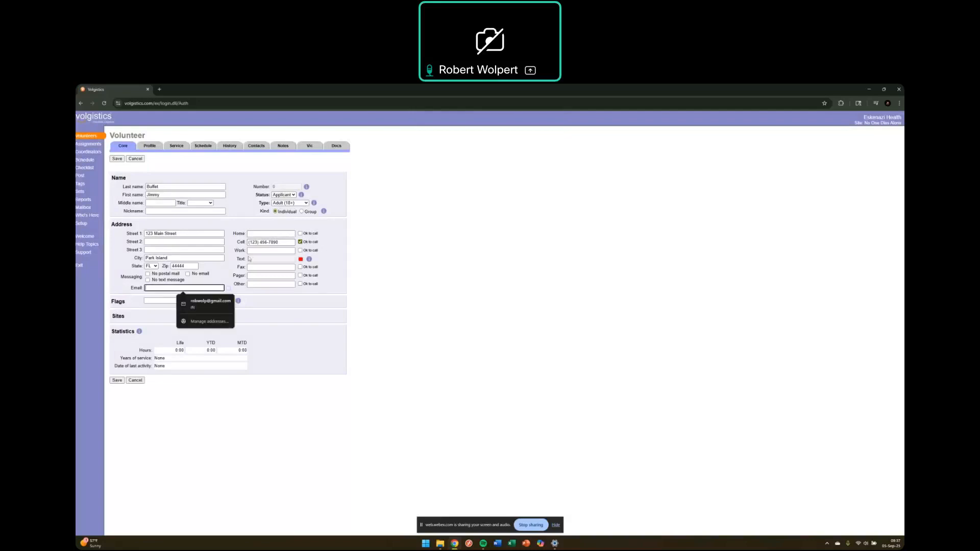
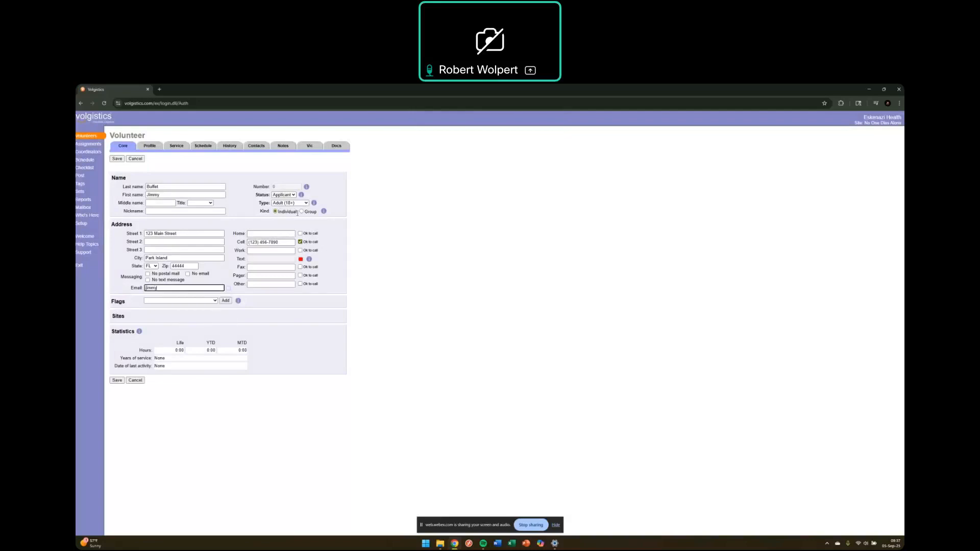
click(465, 236)
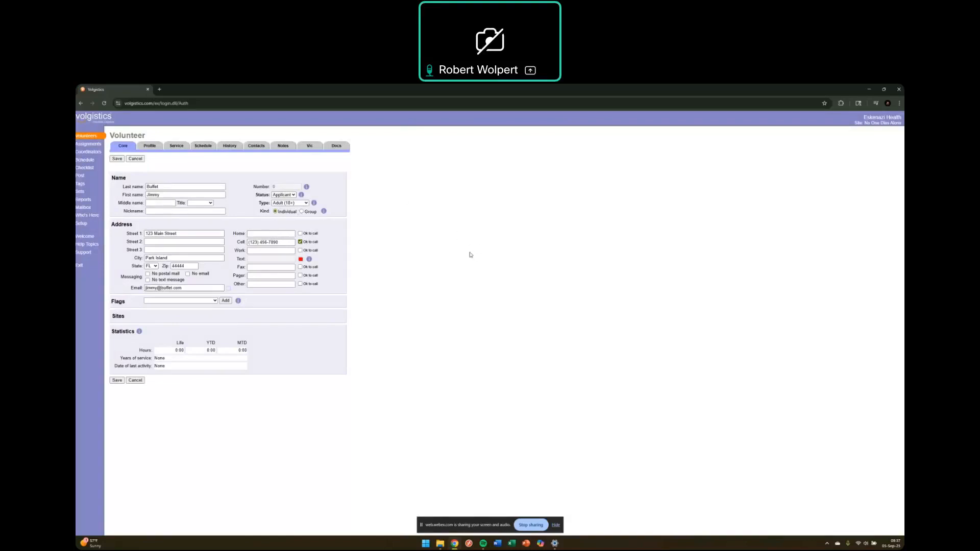
Step: Add the NODA flag to the record and dismiss the browser's save-address prompt
click(213, 302)
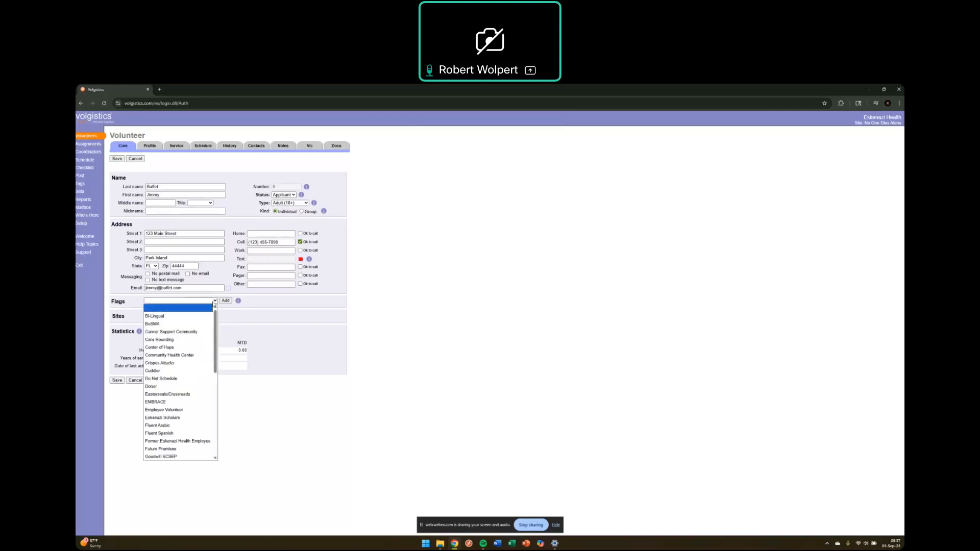
scroll(189, 406, down, 3)
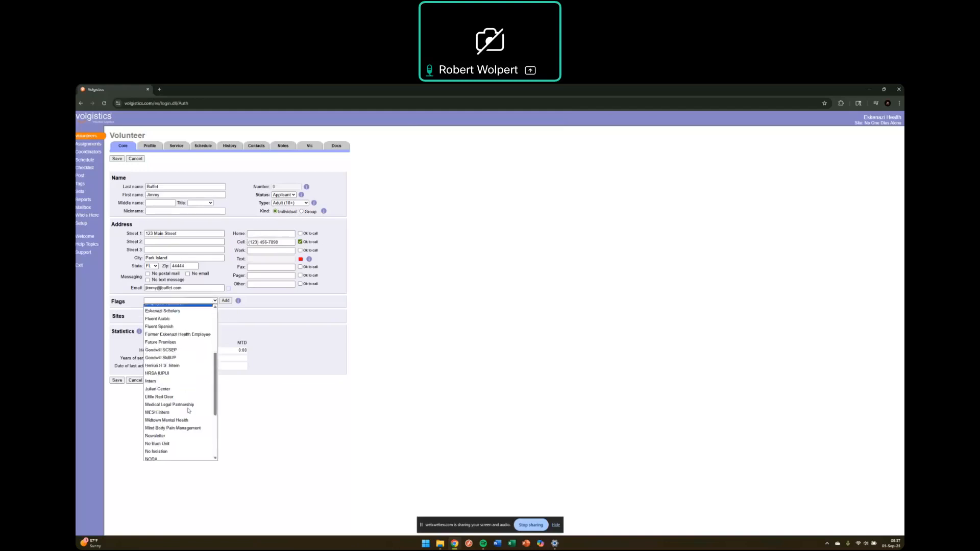
click(157, 438)
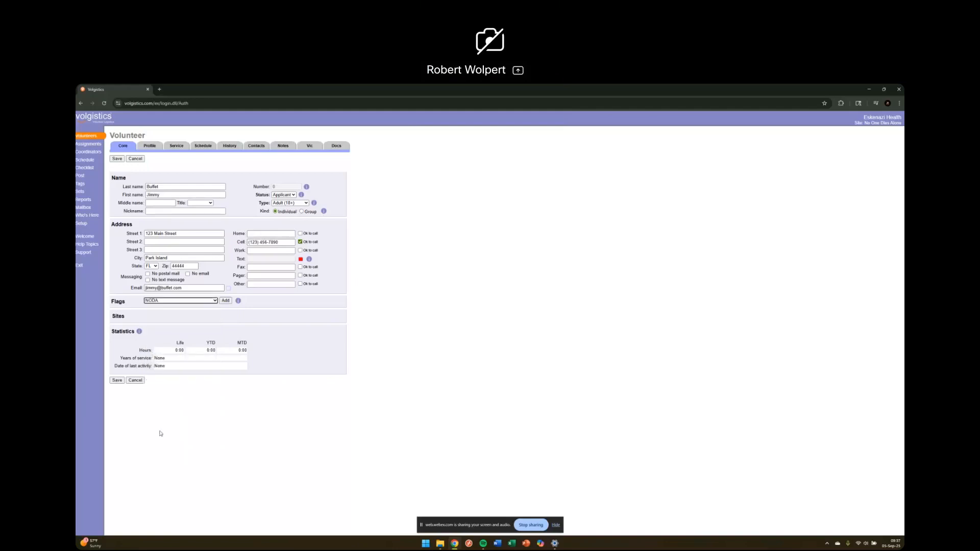
click(226, 301)
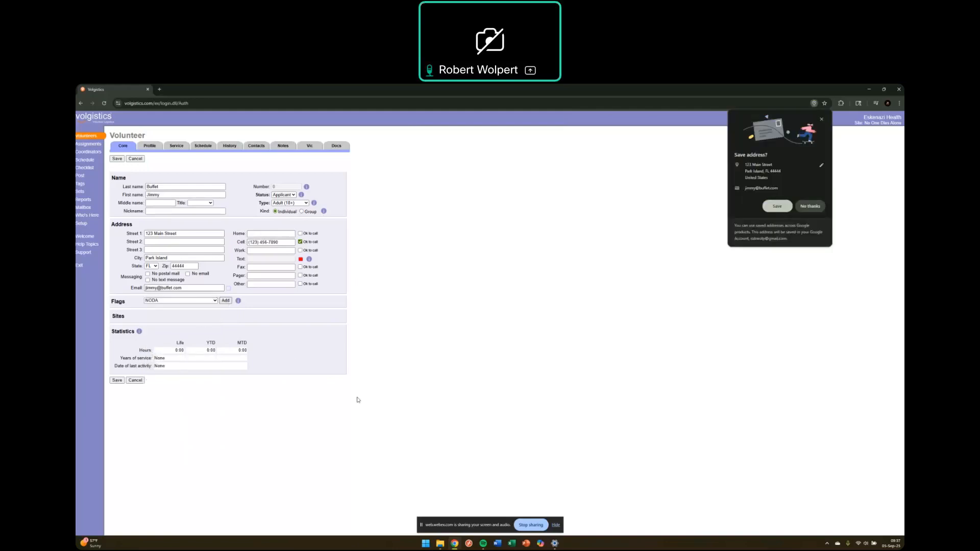
click(811, 206)
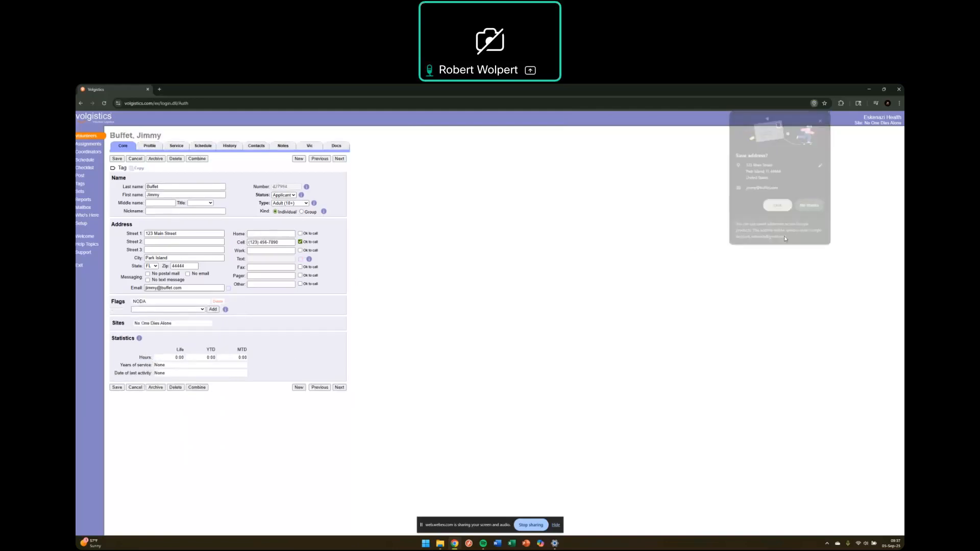
Step: Save the new volunteer record, declining Chrome's offers to save the address
click(319, 339)
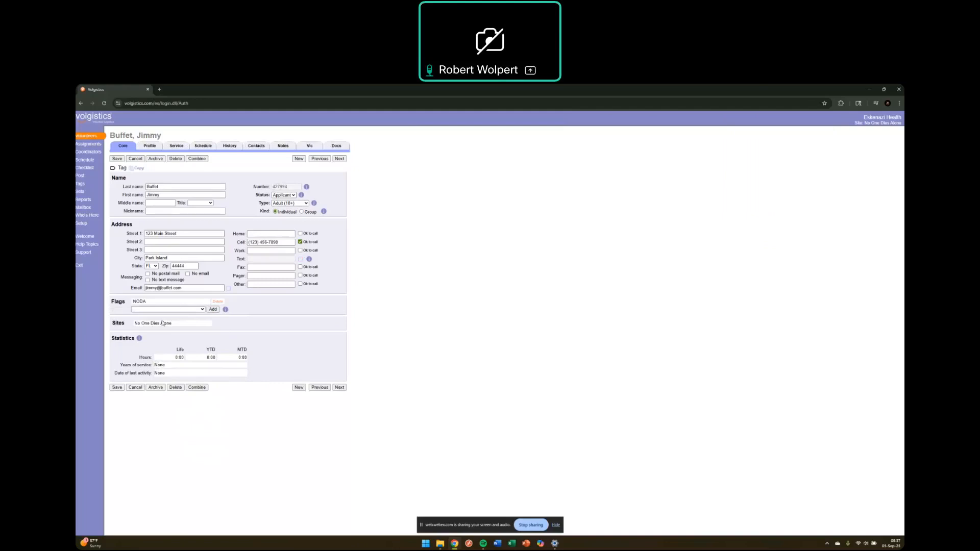
click(121, 390)
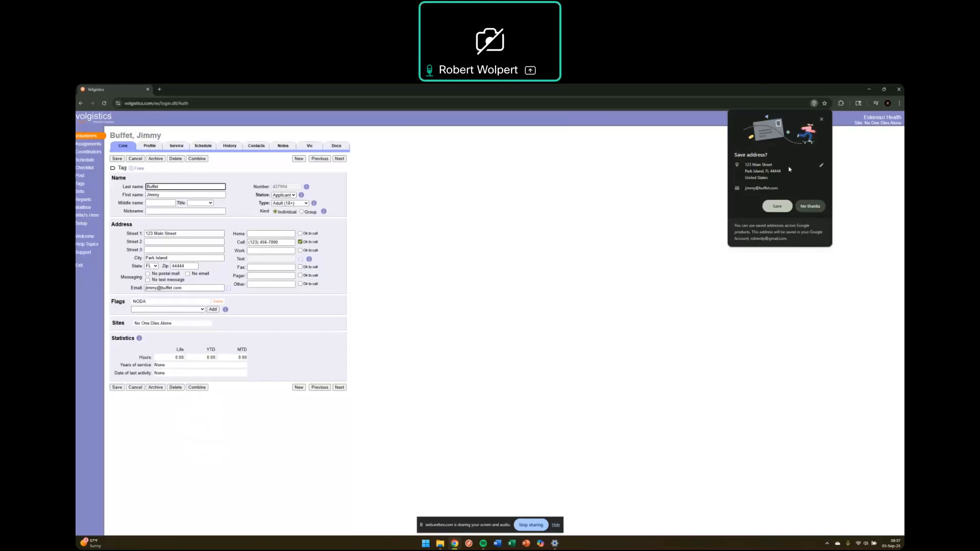
click(814, 207)
click(119, 389)
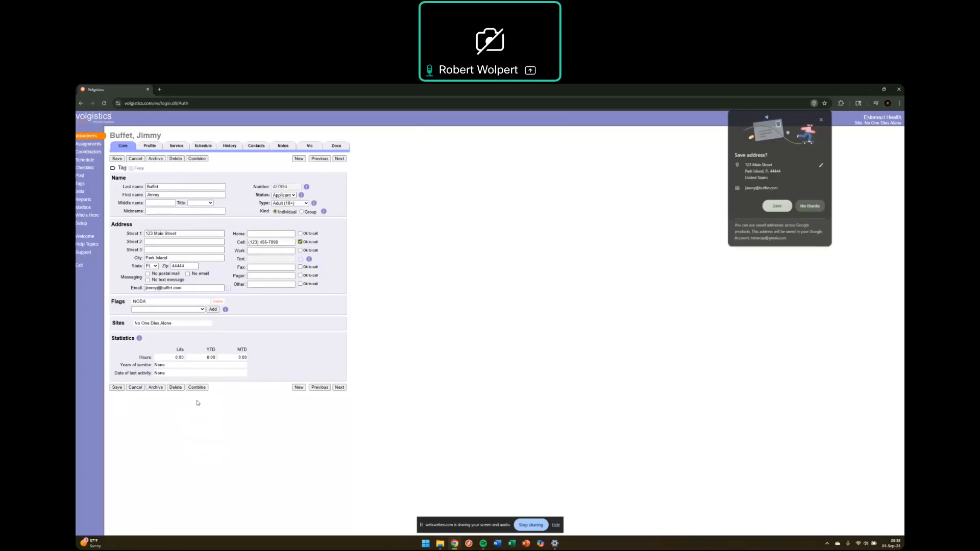
click(821, 119)
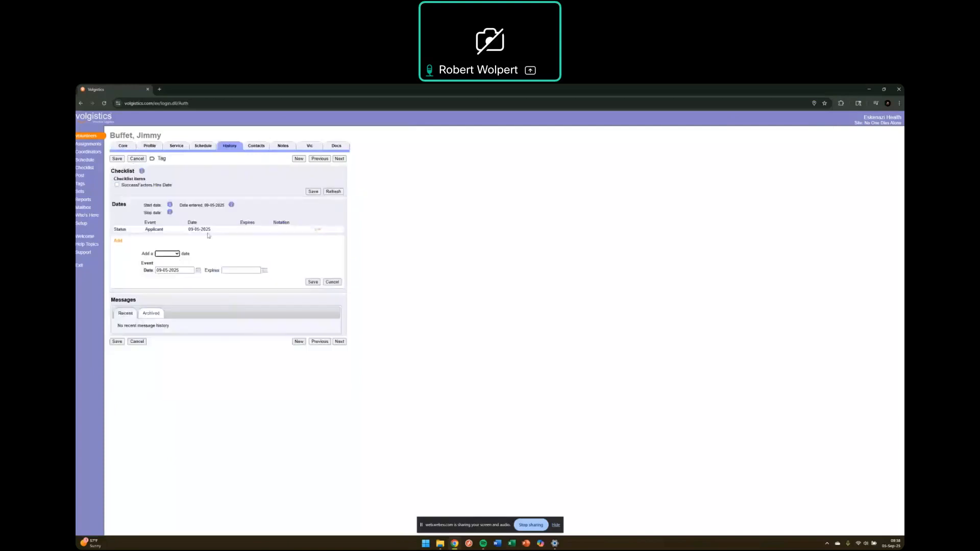
Step: Add a Checklist entry: NODA Informational Session, dated 09/04/2025, notation Complete
click(174, 255)
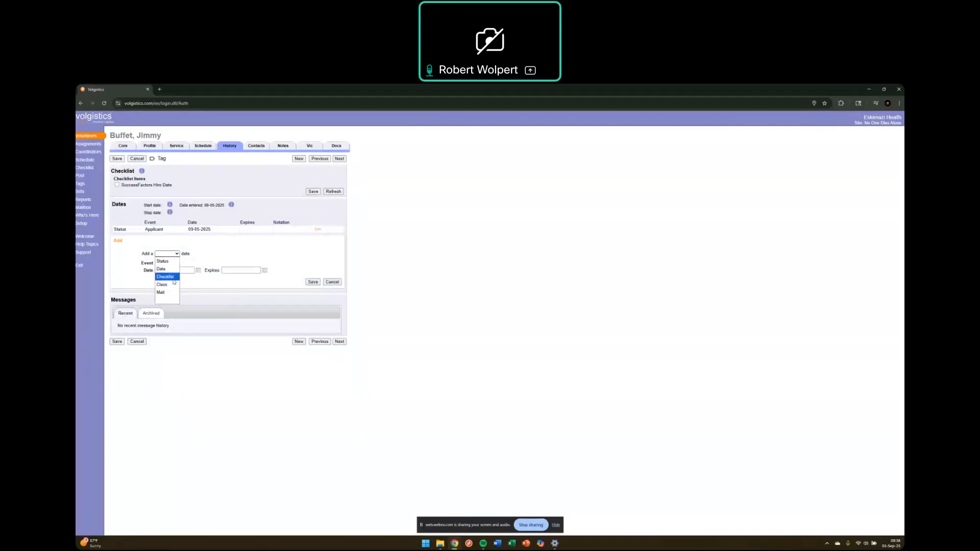
click(165, 253)
click(165, 254)
click(174, 278)
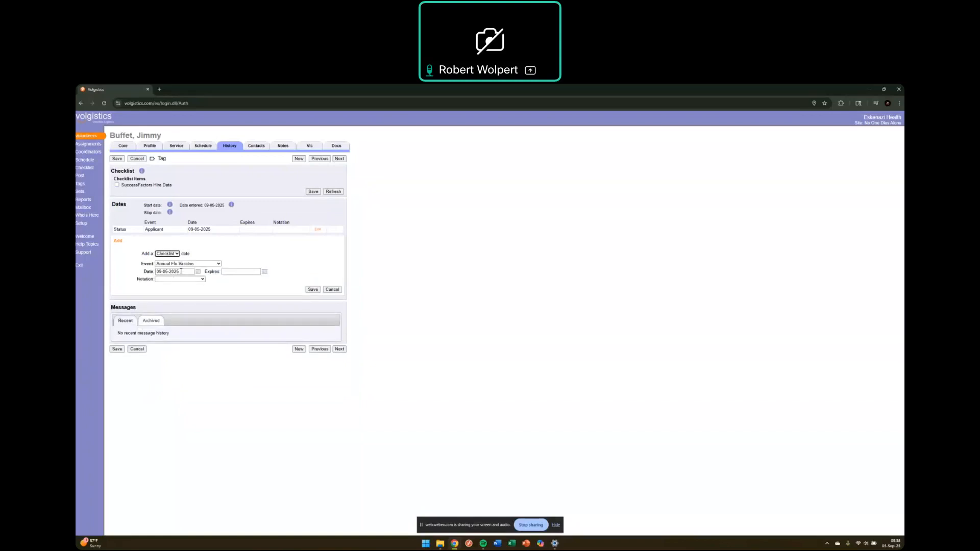
click(201, 265)
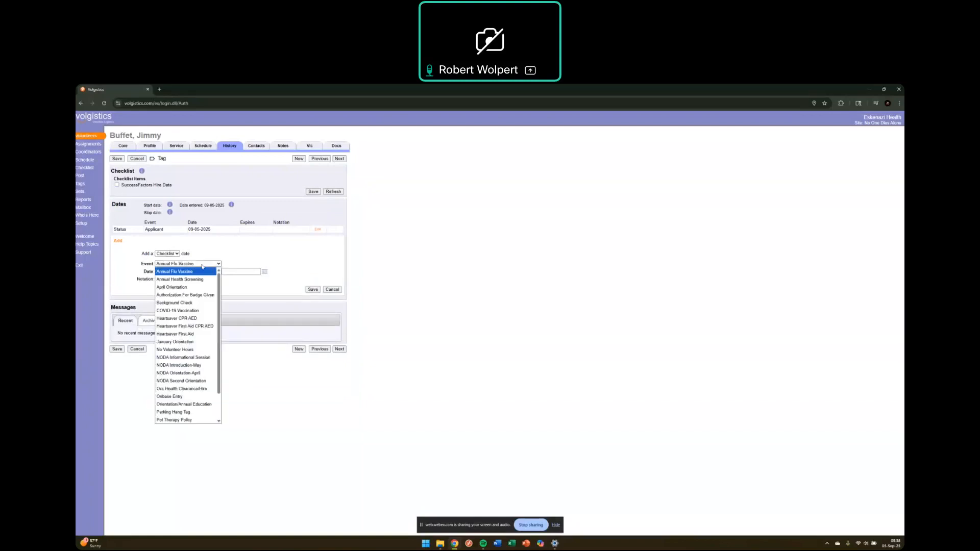
click(203, 359)
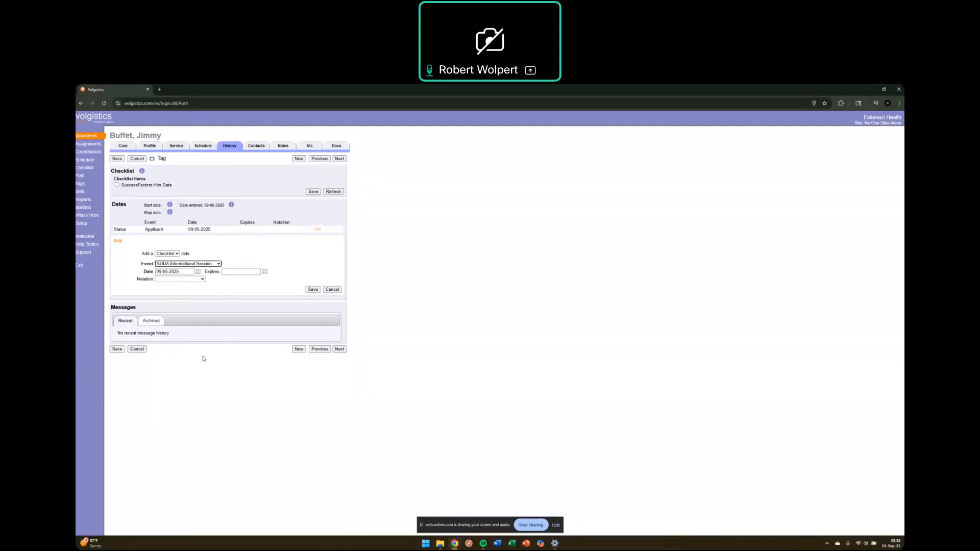
click(198, 272)
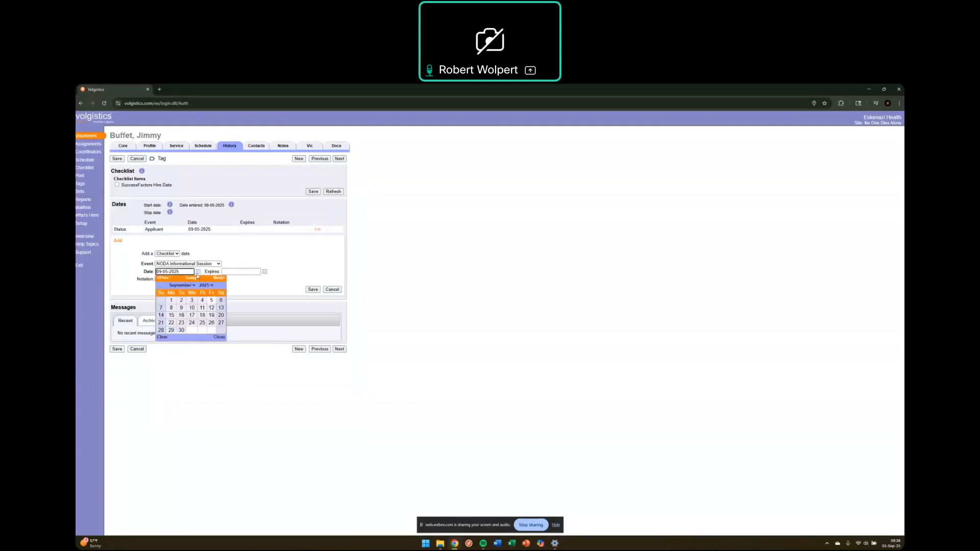
click(202, 301)
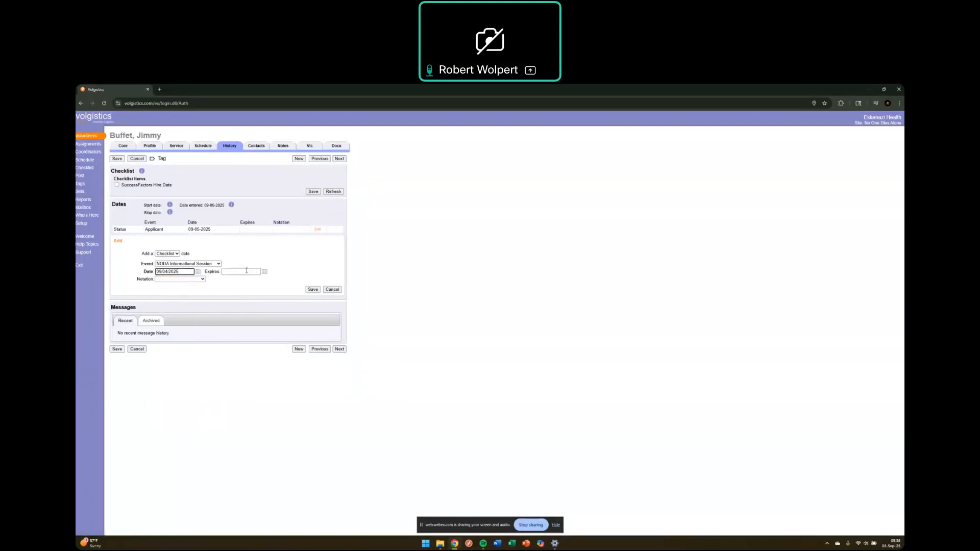
click(203, 279)
click(166, 303)
click(313, 290)
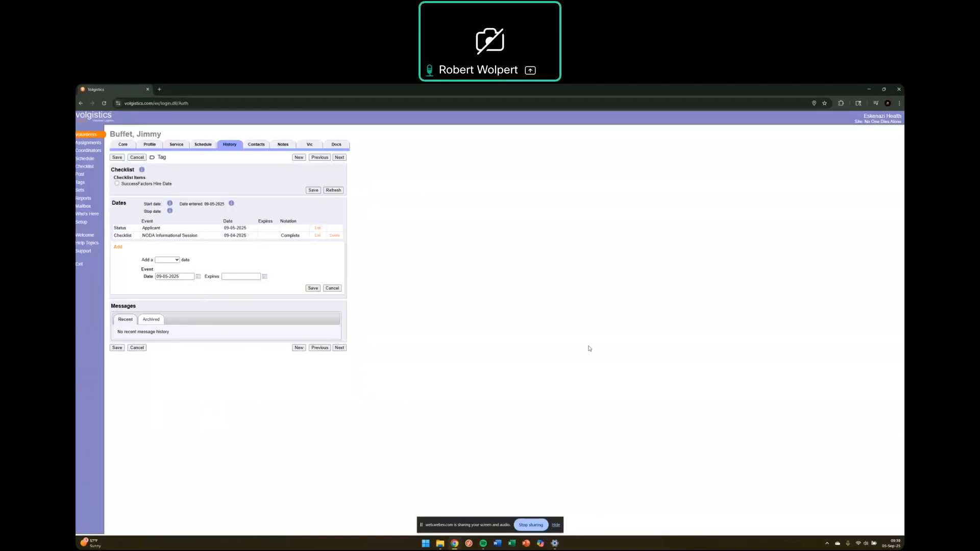
mouse_move(454, 543)
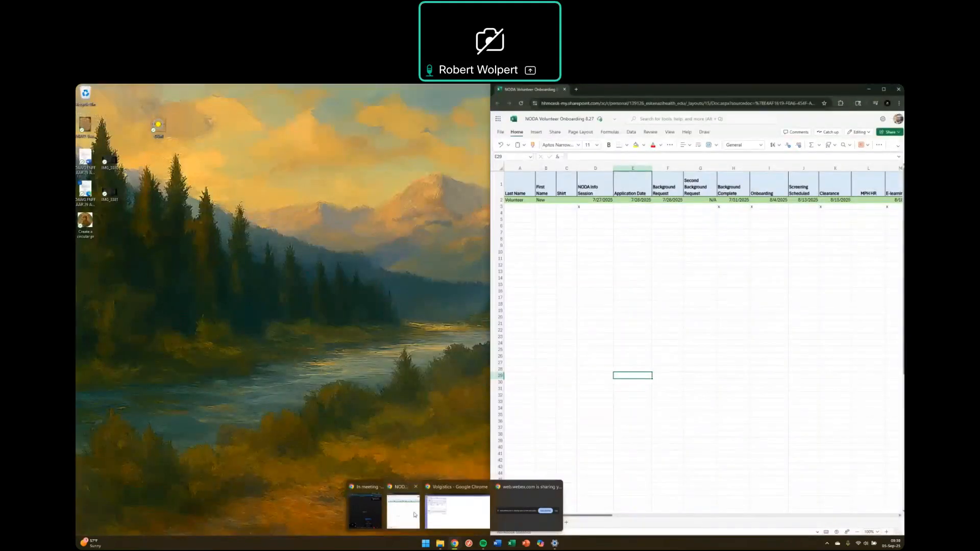
Step: Bring up the NODA Volunteer Onboarding spreadsheet and scroll right to the Badge and Checklist columns
click(403, 510)
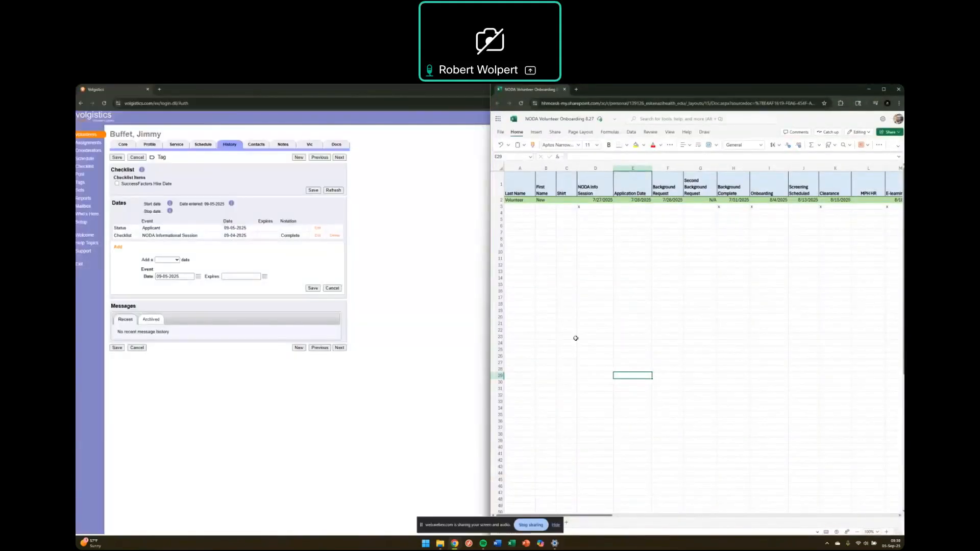
click(582, 284)
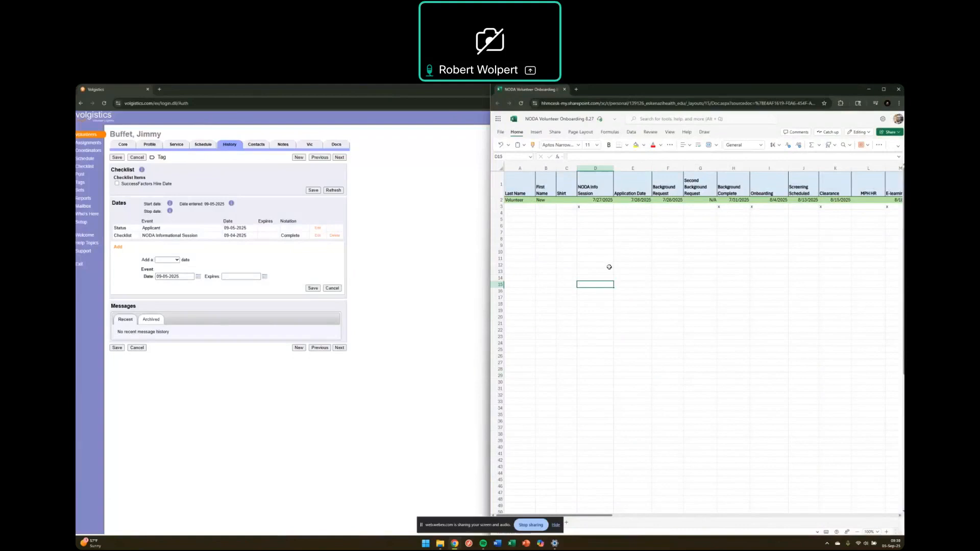
click(522, 184)
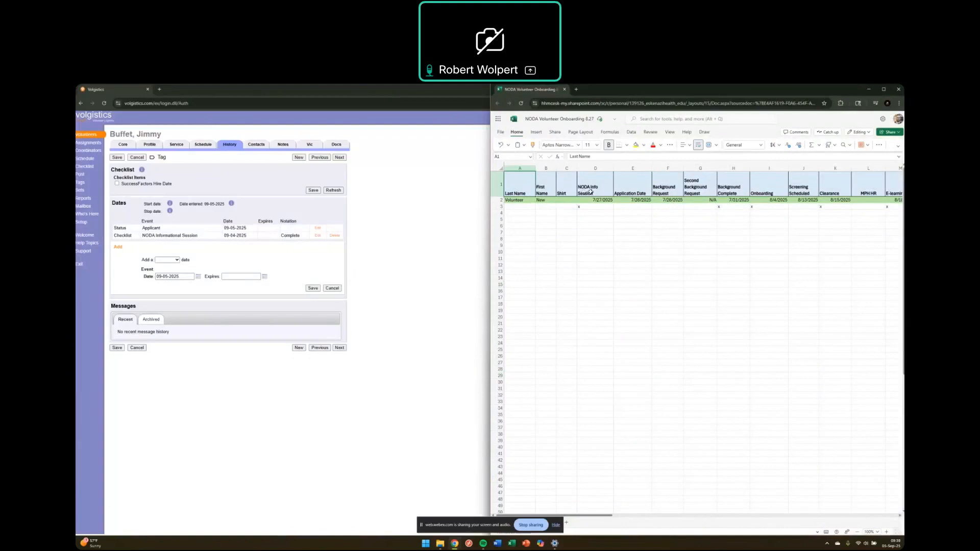
click(899, 516)
click(899, 517)
click(899, 517)
click(899, 517)
click(899, 516)
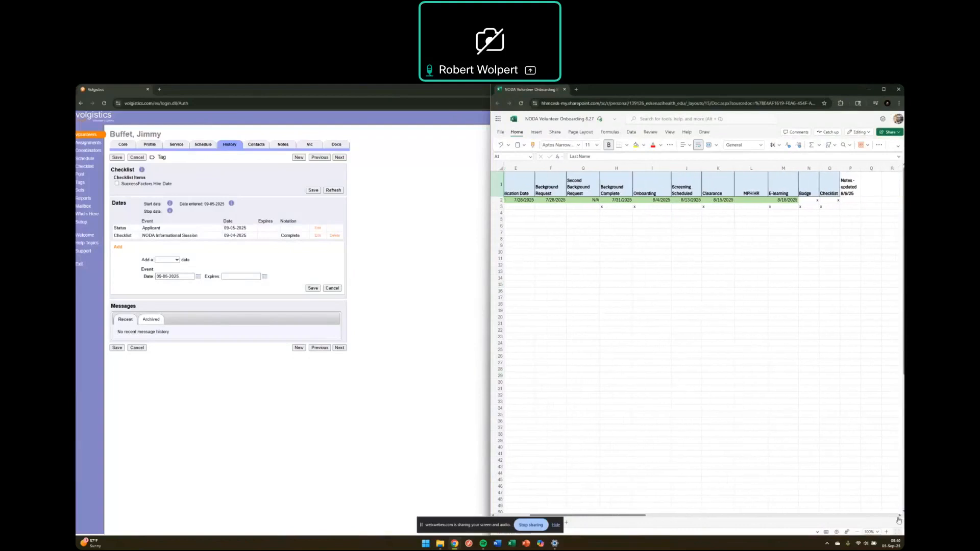
drag(621, 517, 588, 517)
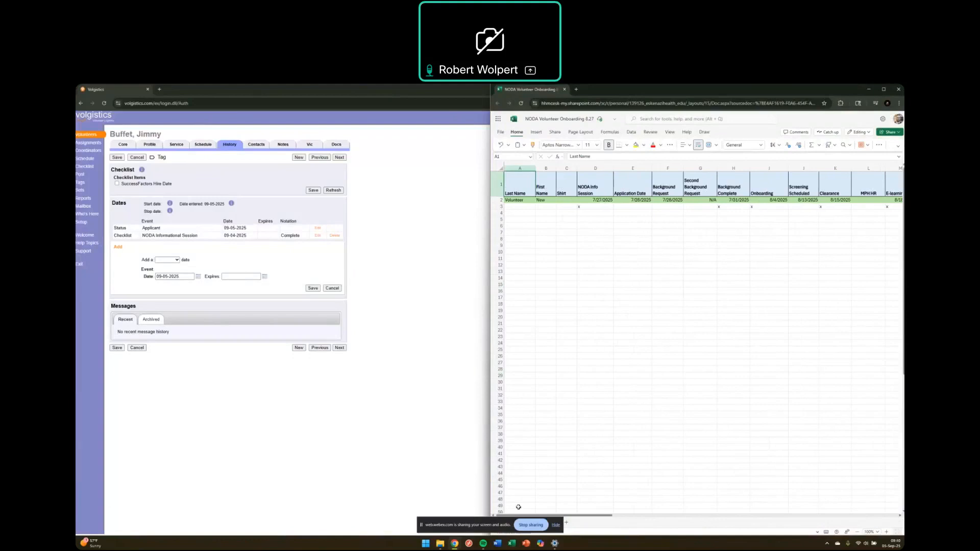
Step: Inspect the example volunteer row's dates, starting from the NODA Info Session column
click(518, 200)
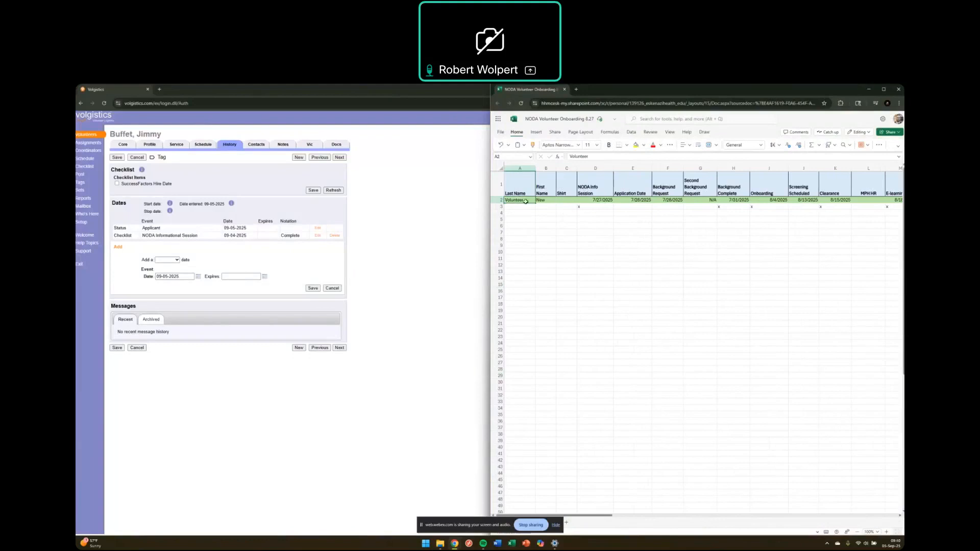
click(568, 214)
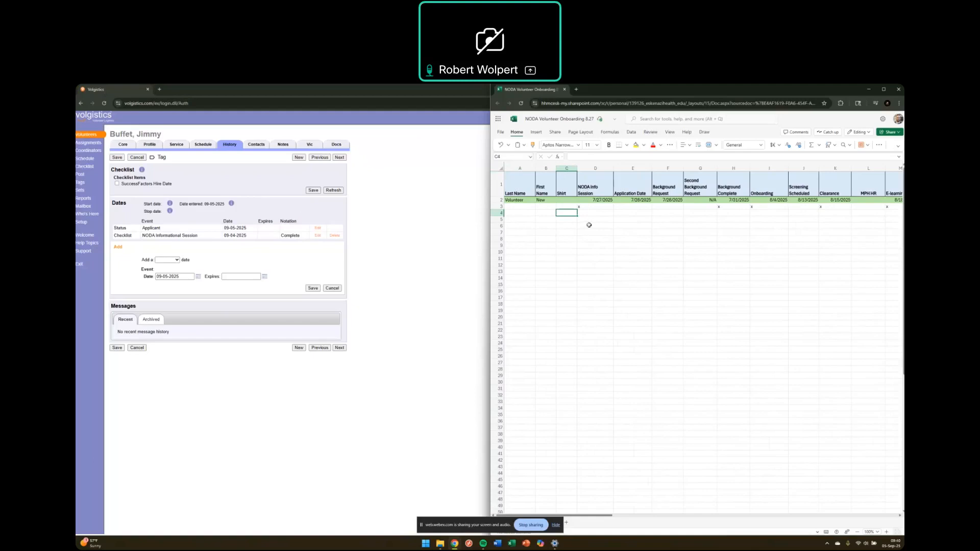
click(601, 207)
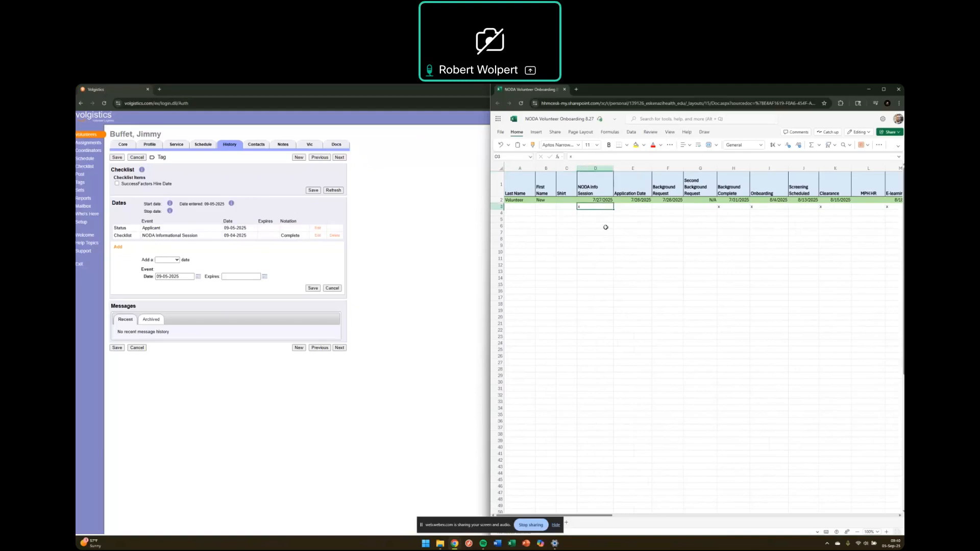
key(Right)
key(Right)
key(Right)
key(Right)
key(Right)
key(Right)
key(Right)
key(Home)
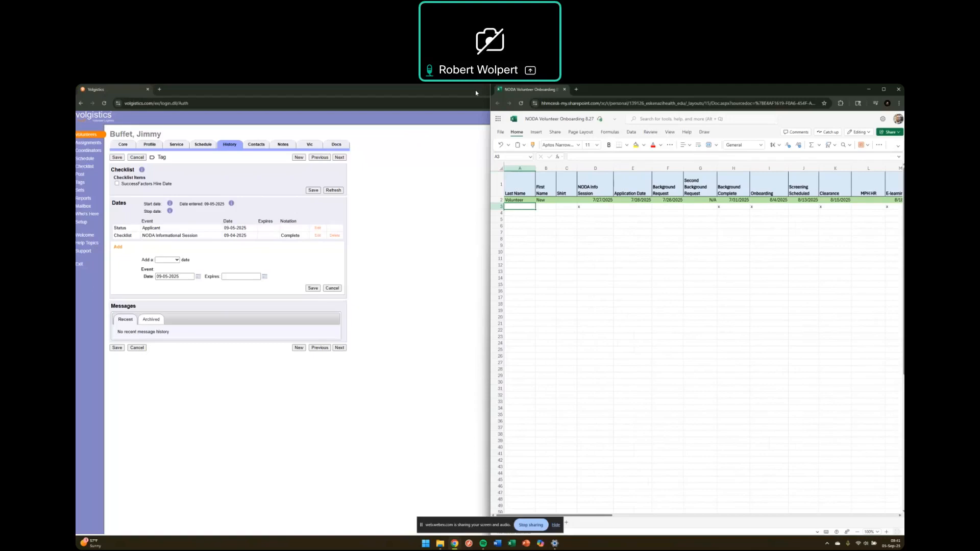
Step: Snap the Volgistics window to the left half beside the spreadsheet
double_click(445, 89)
key(super+Left)
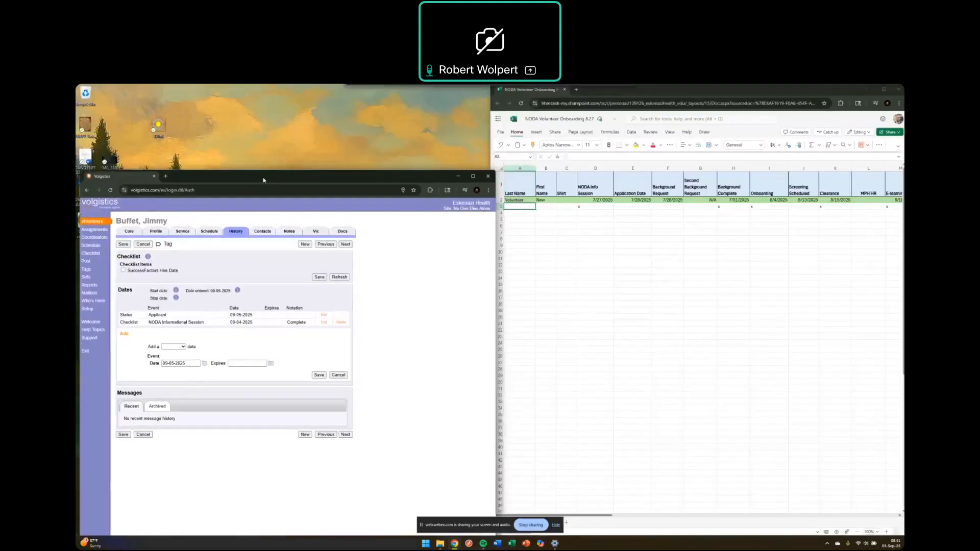
click(733, 227)
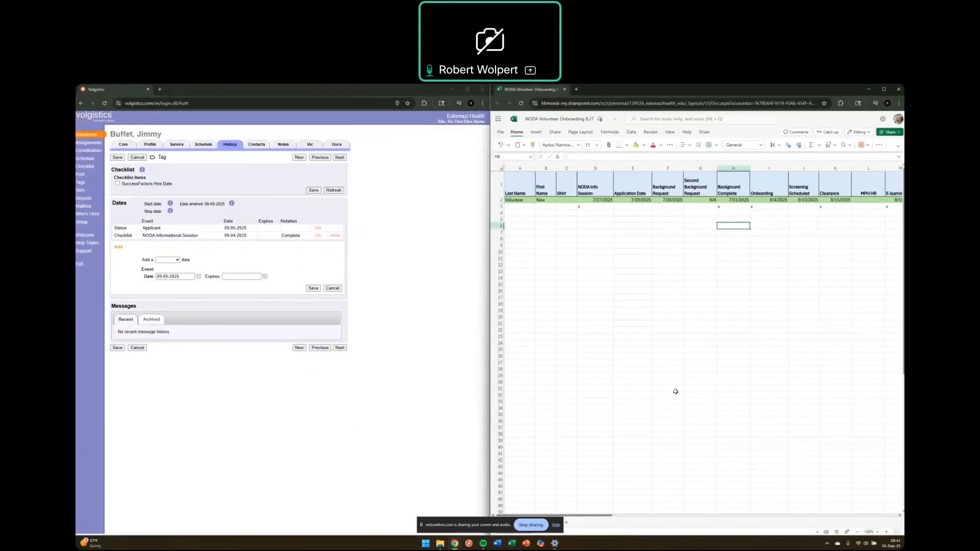
Step: Find the volunteer under the B listing in Volunteers and open the record's History tab
click(85, 135)
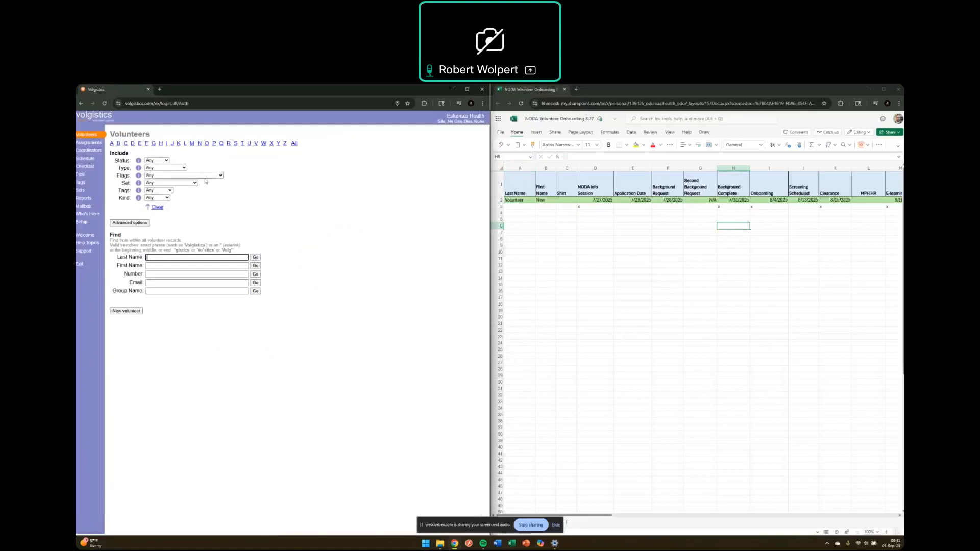
click(119, 144)
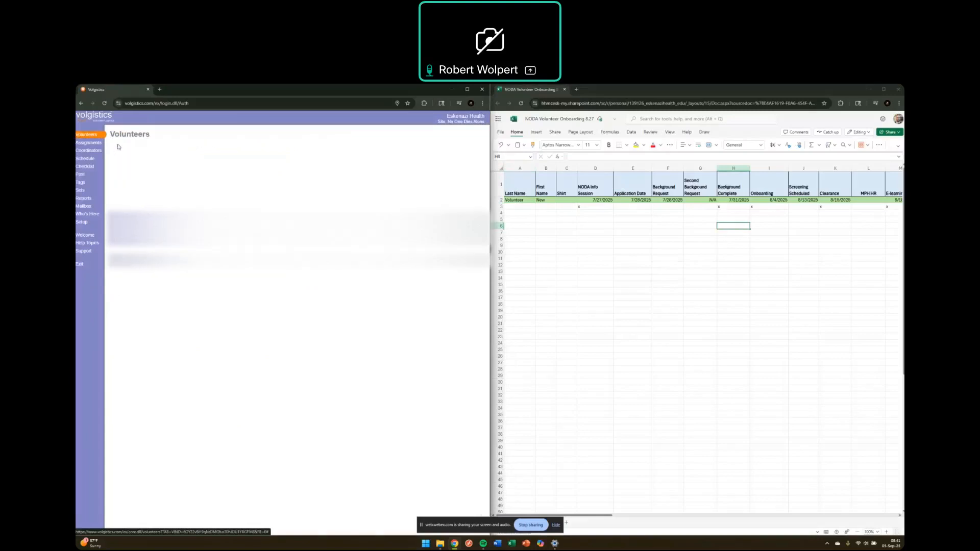
click(136, 249)
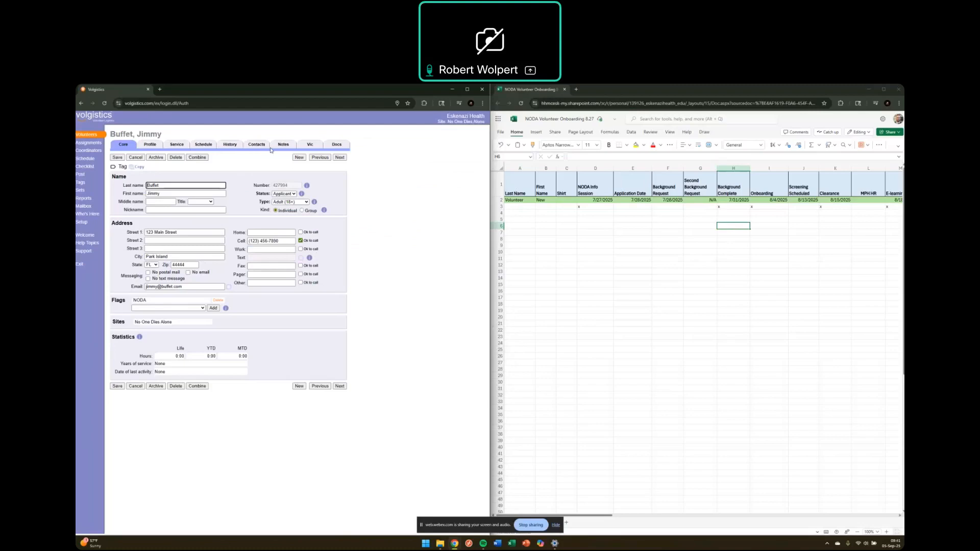
click(230, 146)
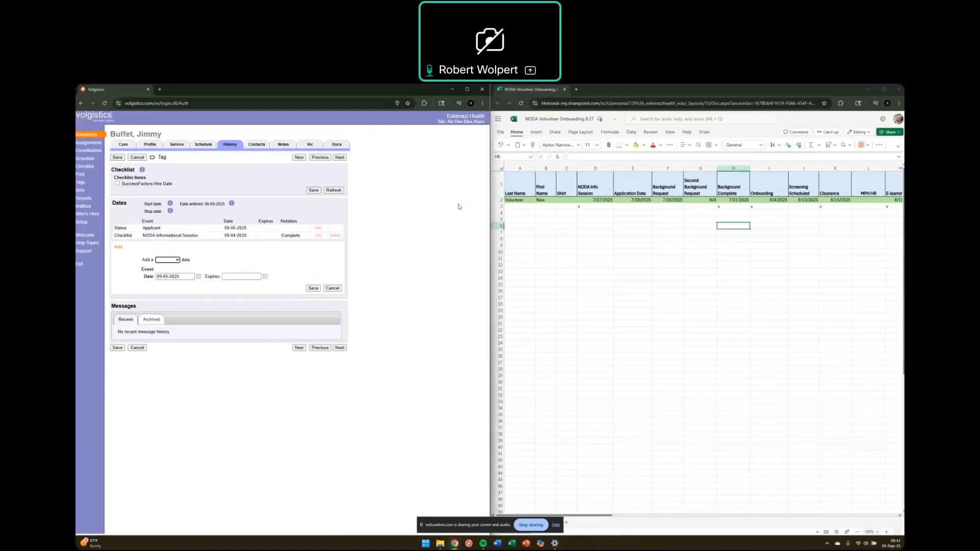
click(593, 194)
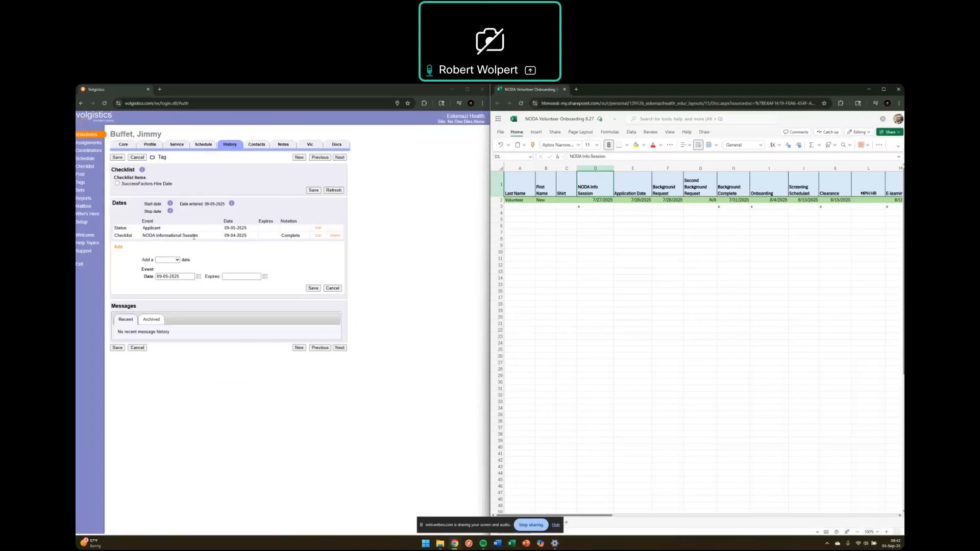
click(642, 194)
key(Down)
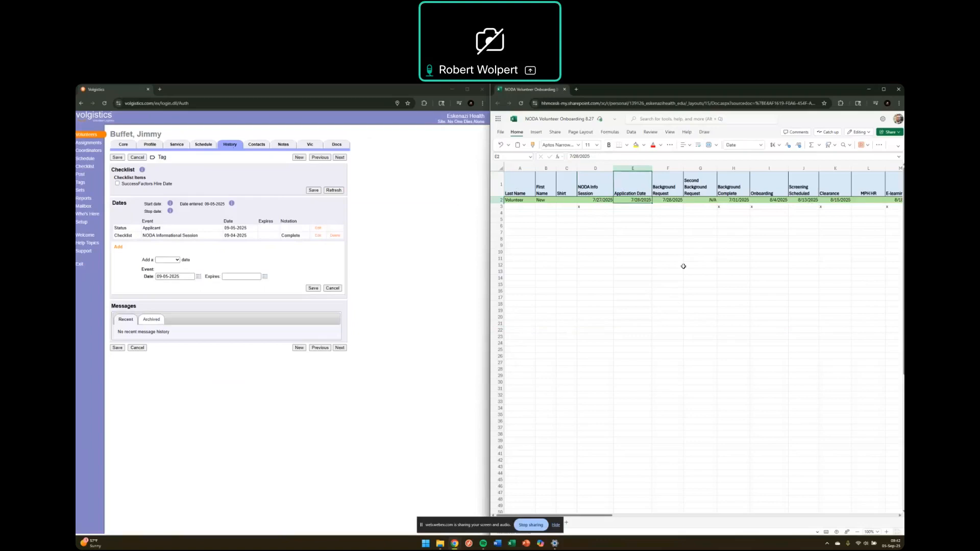
key(Right)
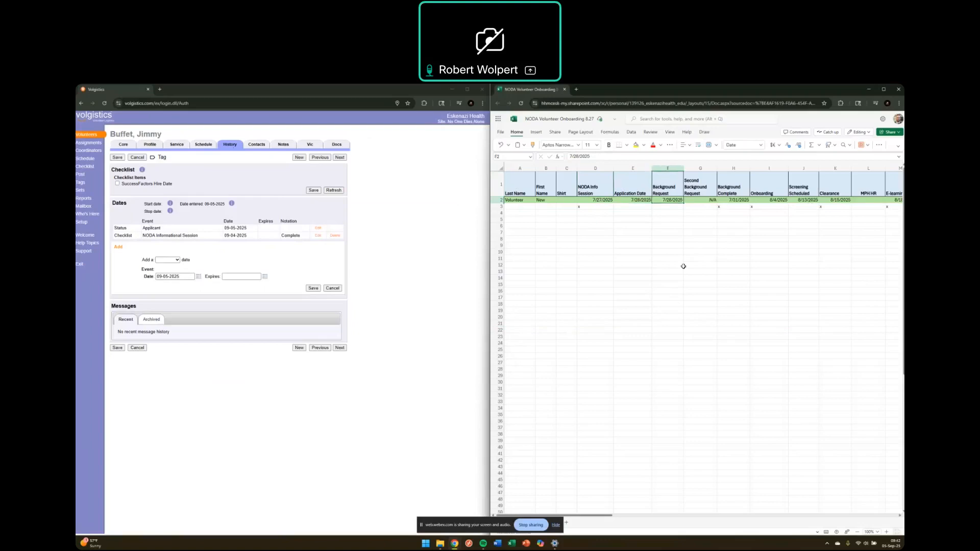
key(Right)
key(Right)
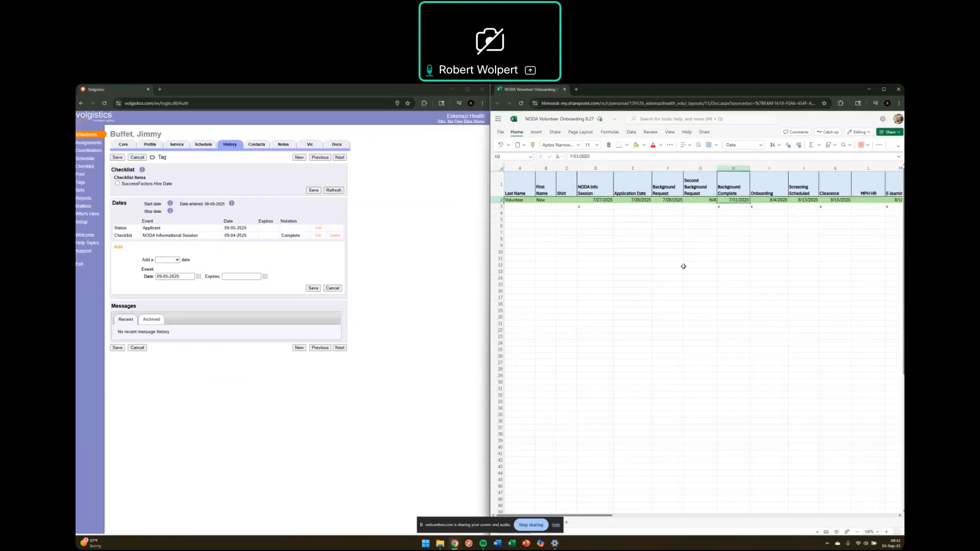
key(Down)
Step: Add a Checklist entry: Background Check, dated 07/31/2025, notation Complete
click(172, 260)
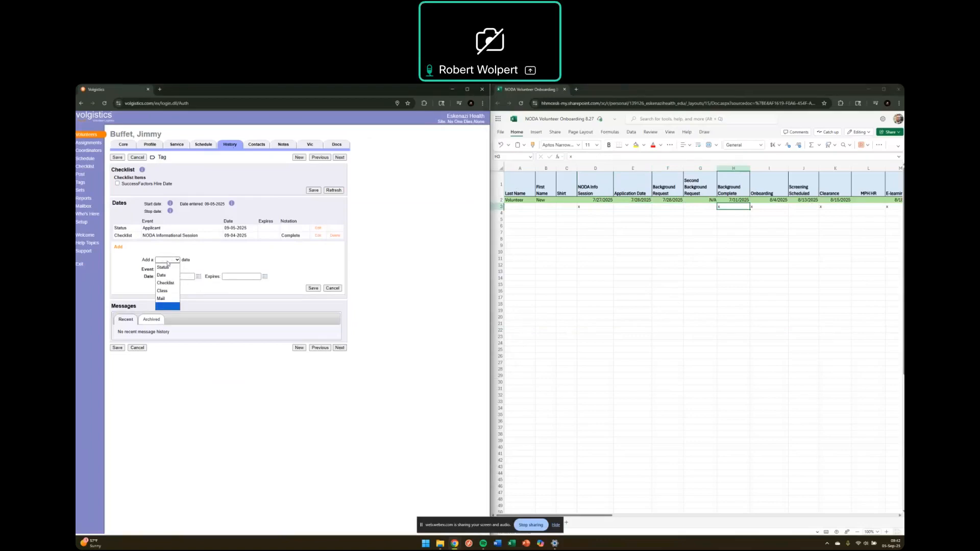
click(165, 283)
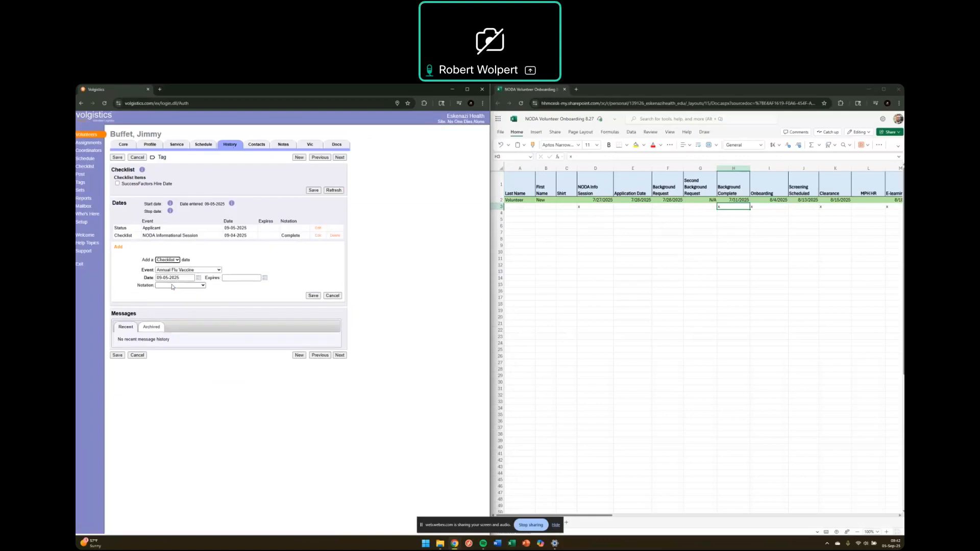
click(210, 270)
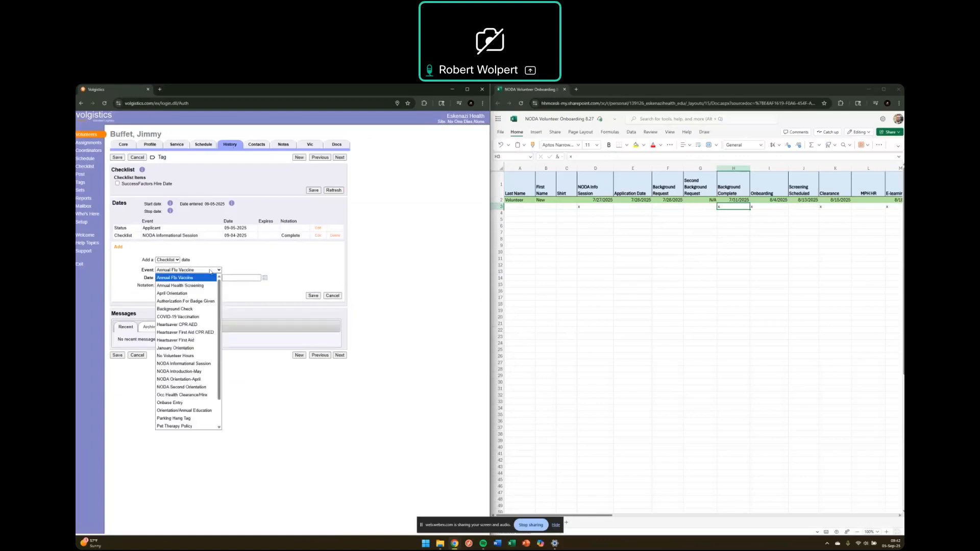
click(190, 311)
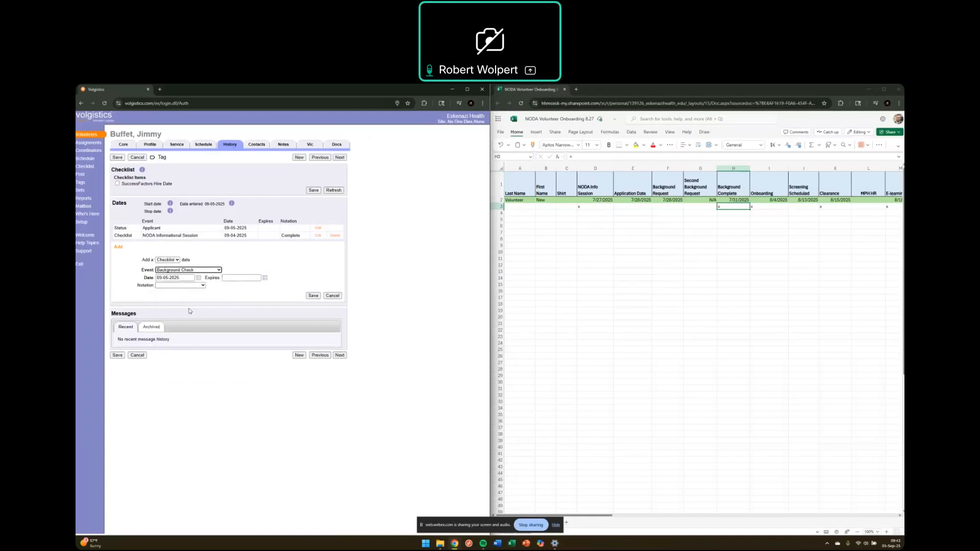
click(189, 279)
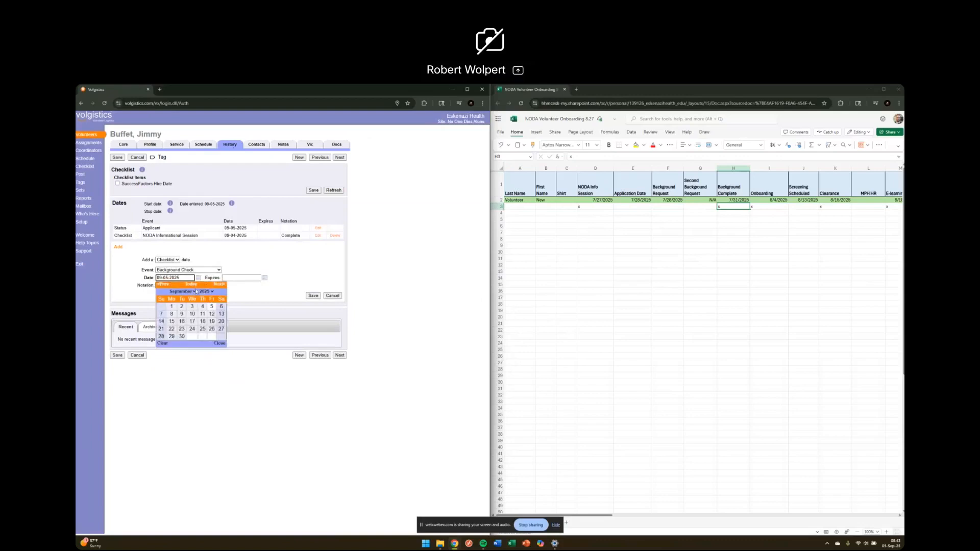
click(164, 285)
click(164, 284)
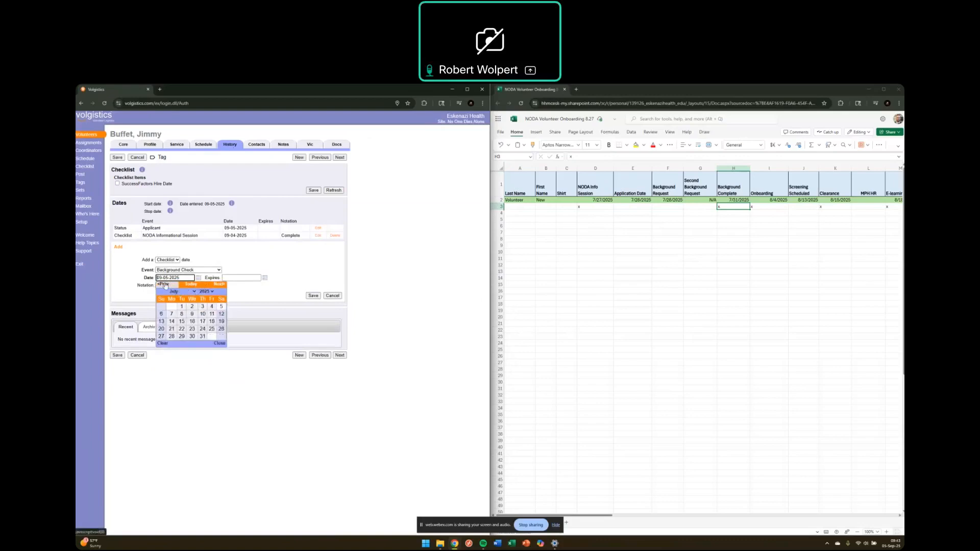
click(202, 336)
click(235, 277)
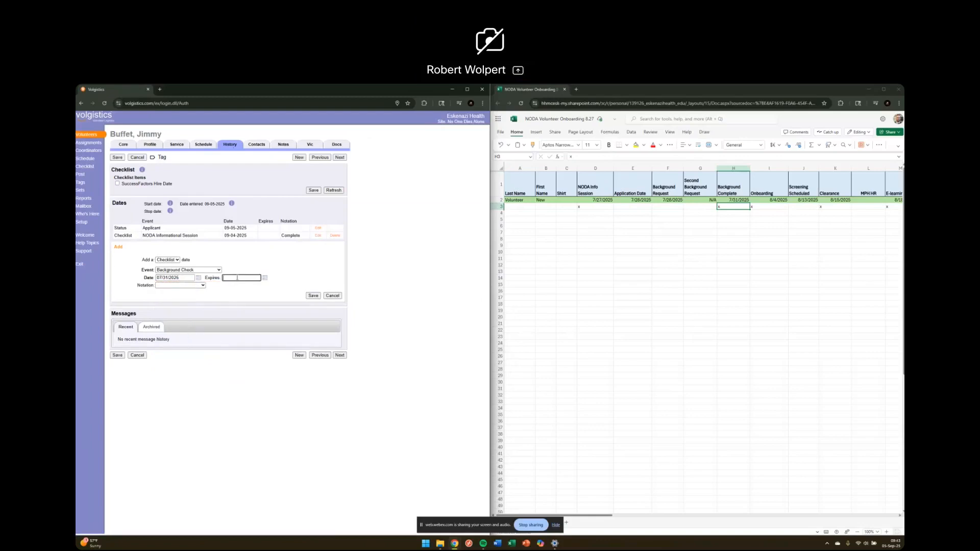
click(197, 288)
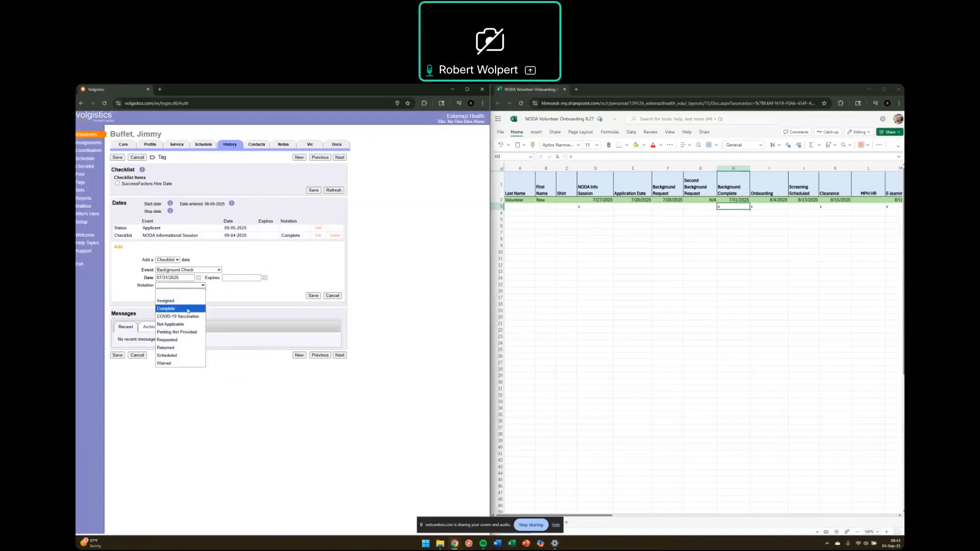
click(189, 309)
click(317, 298)
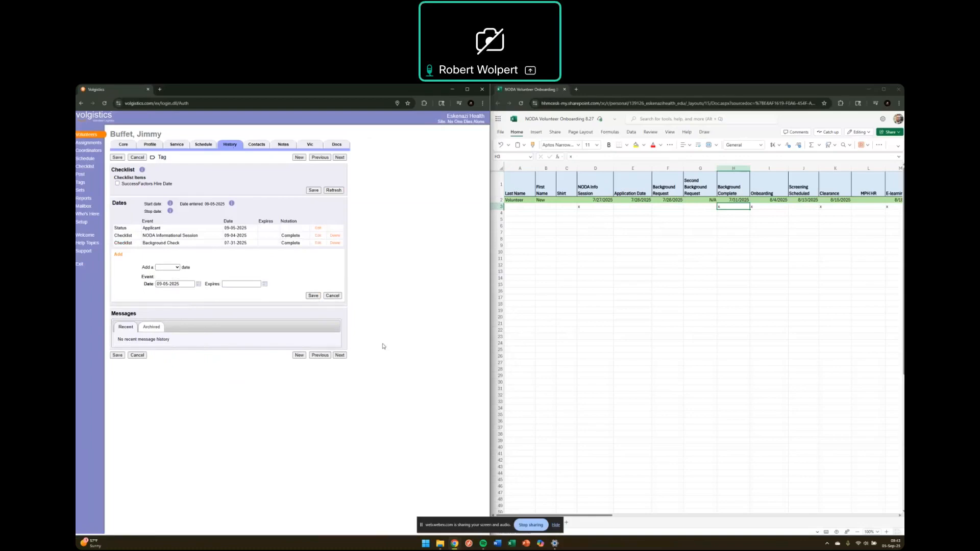
click(738, 207)
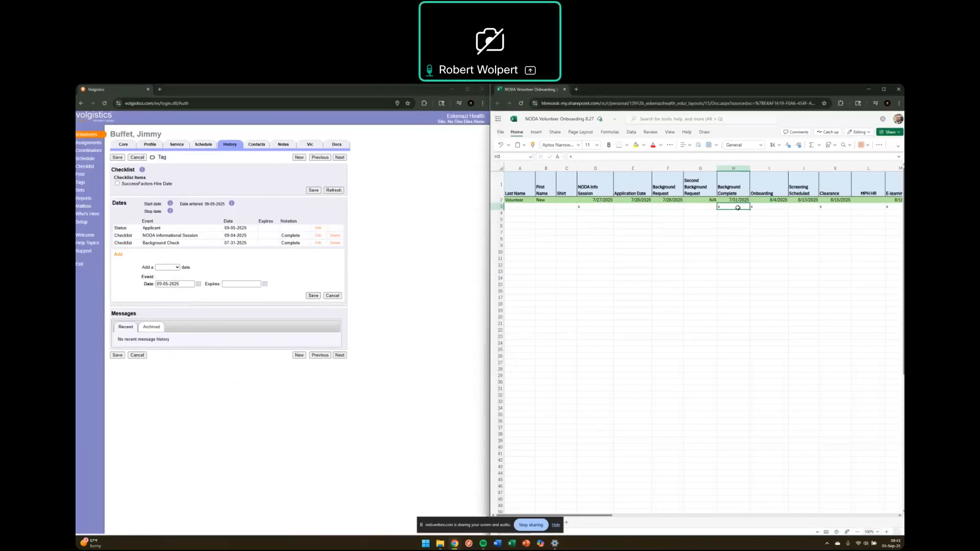
key(Right)
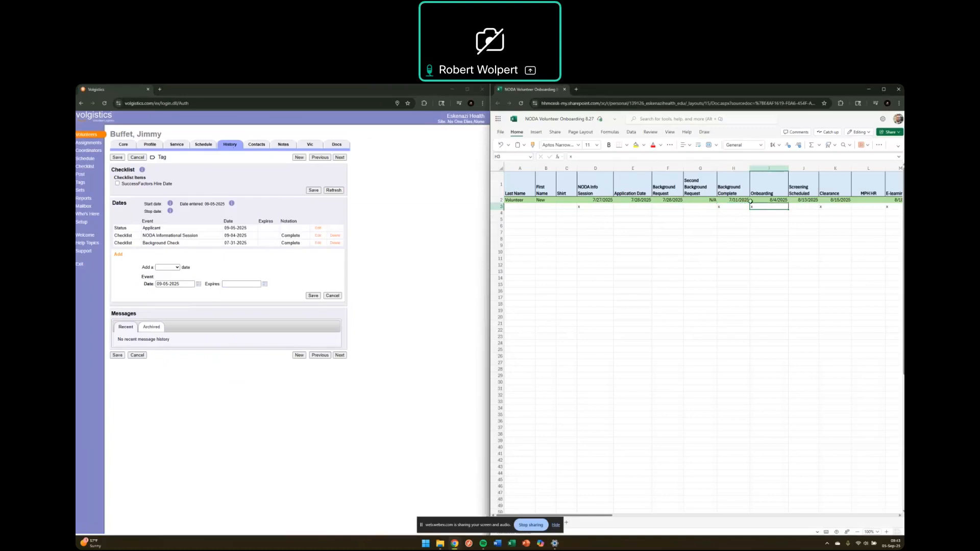
key(Up)
key(Up)
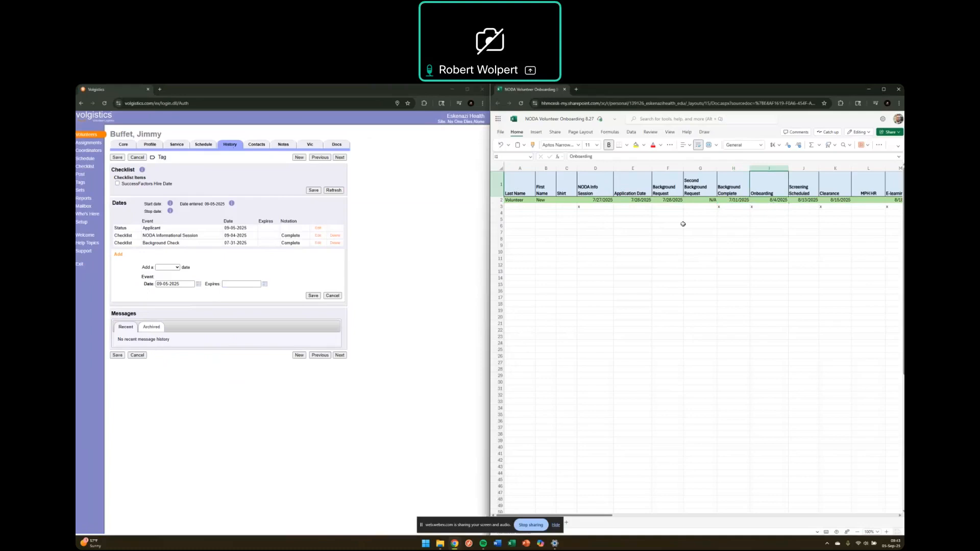
click(433, 341)
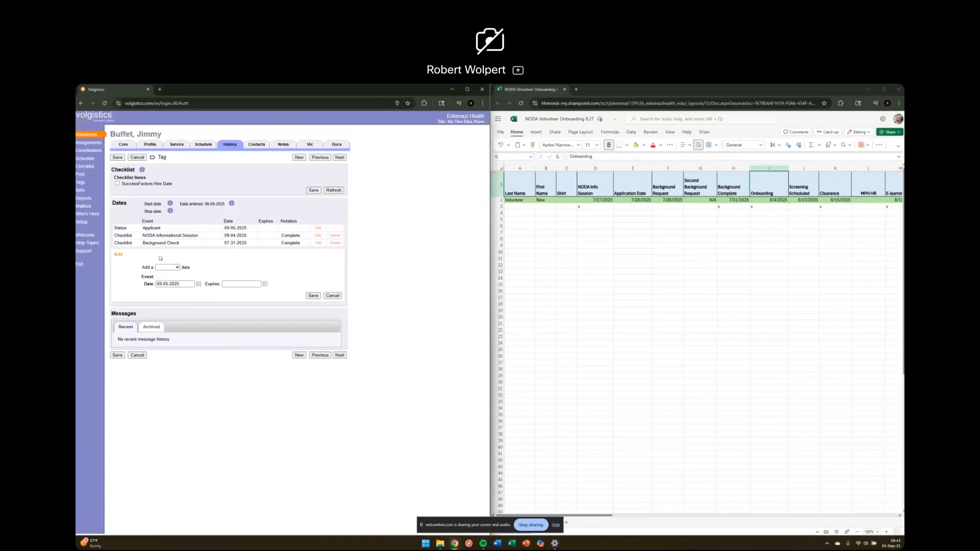
Step: Save a SuccessFactors Hire Date checklist entry dated 08/04/2025 with notation Complete
click(174, 267)
click(175, 290)
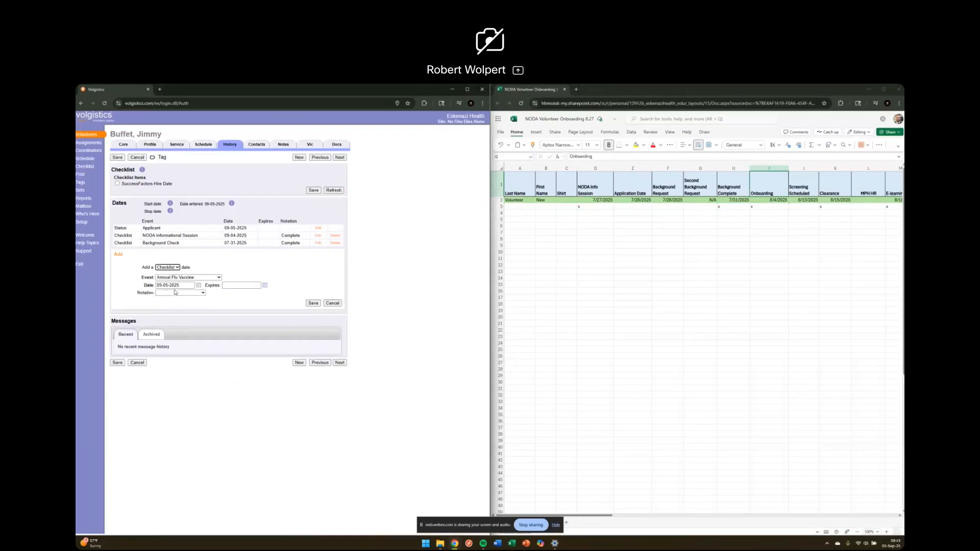
click(204, 278)
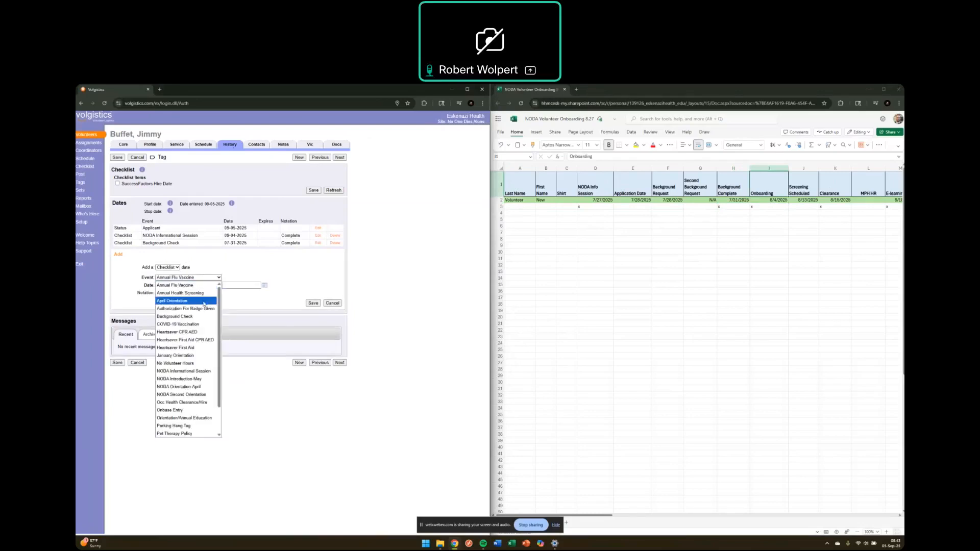
scroll(199, 357, down, 2)
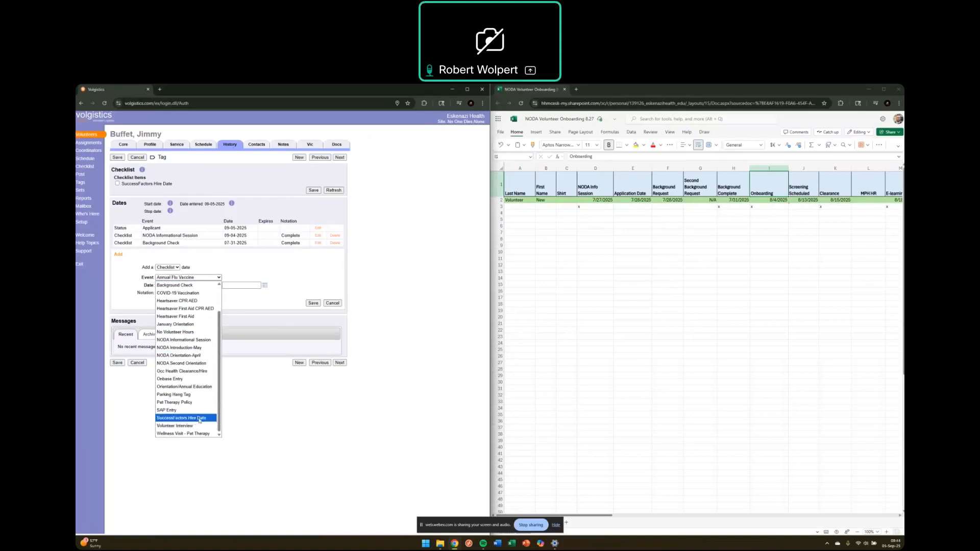
click(206, 420)
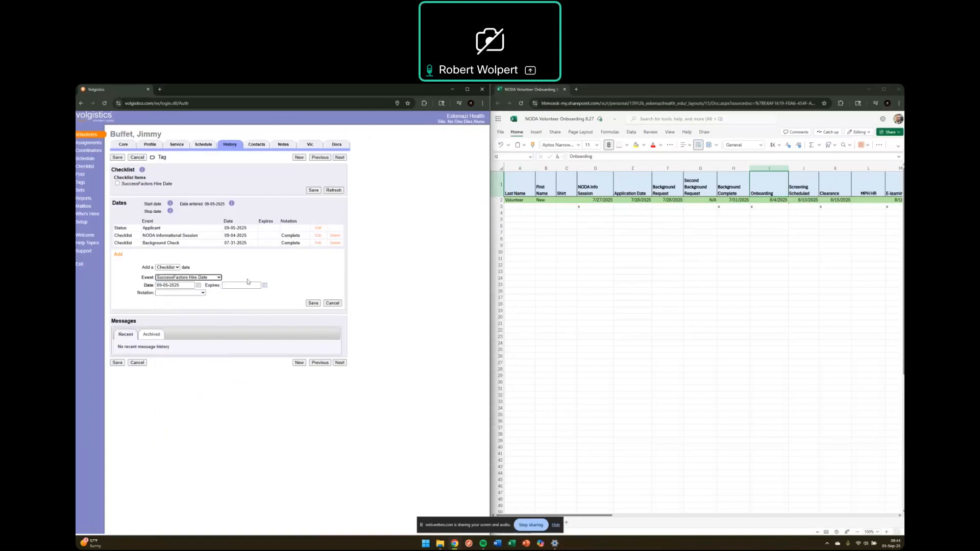
click(200, 286)
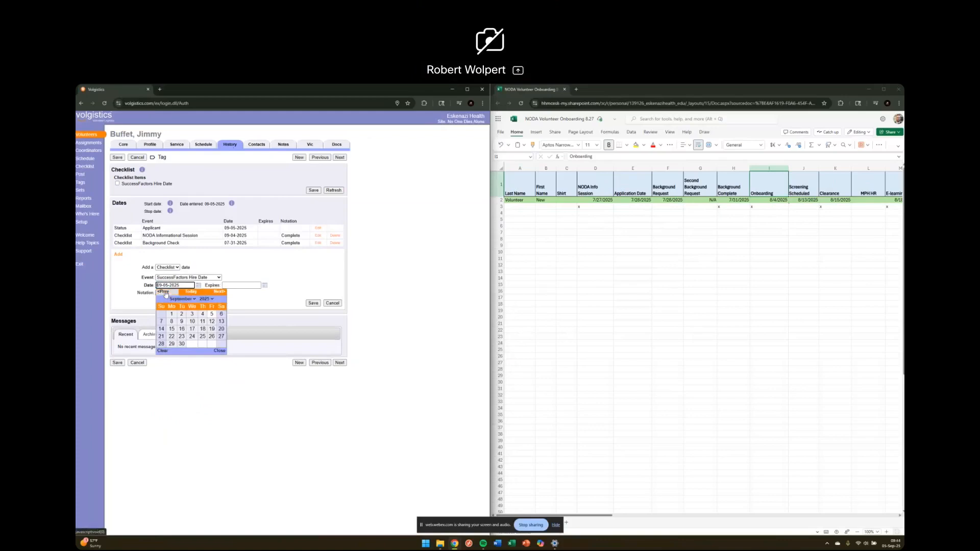
click(163, 291)
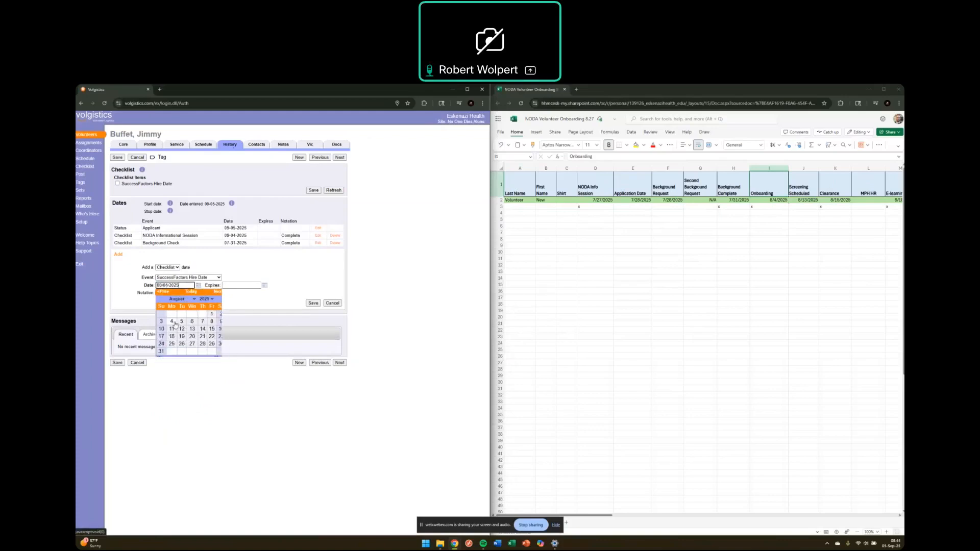
click(172, 322)
click(200, 294)
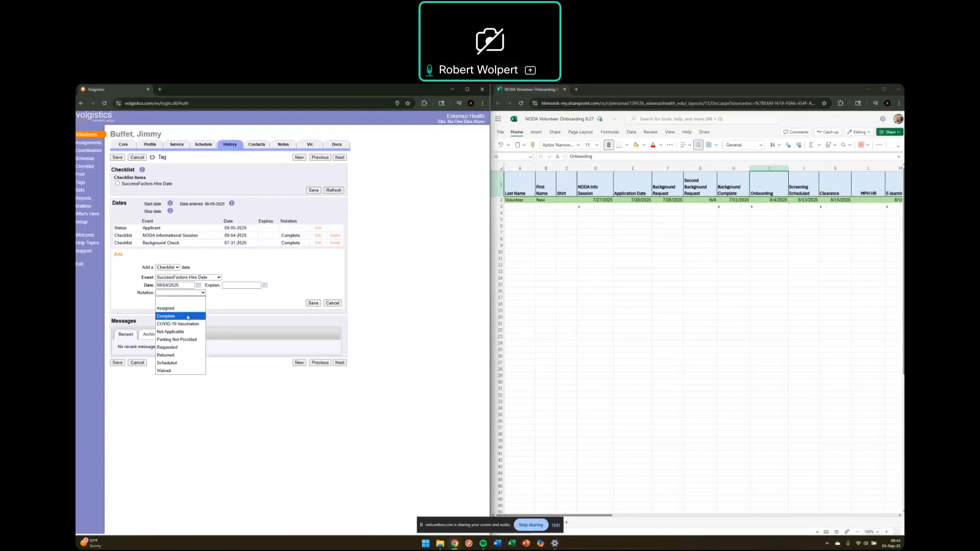
click(189, 316)
click(312, 302)
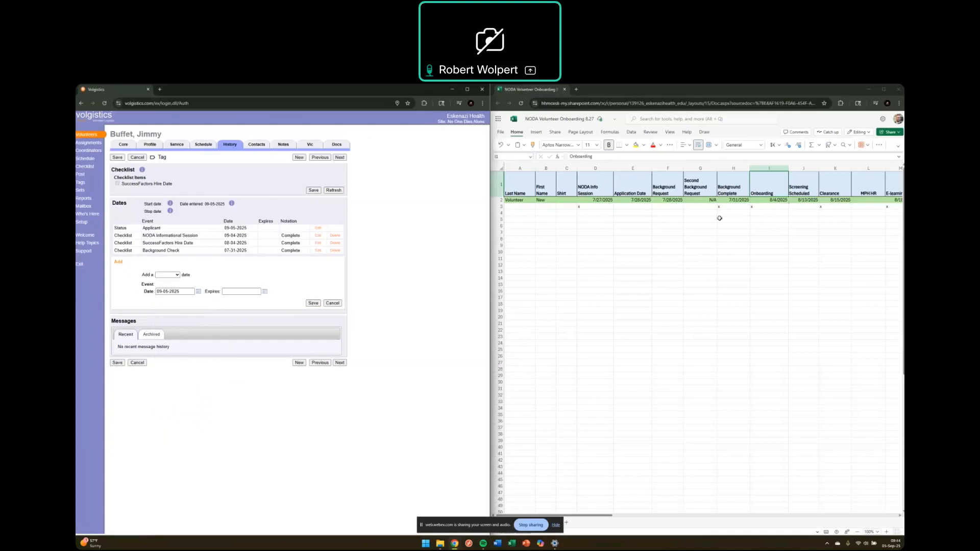
click(803, 188)
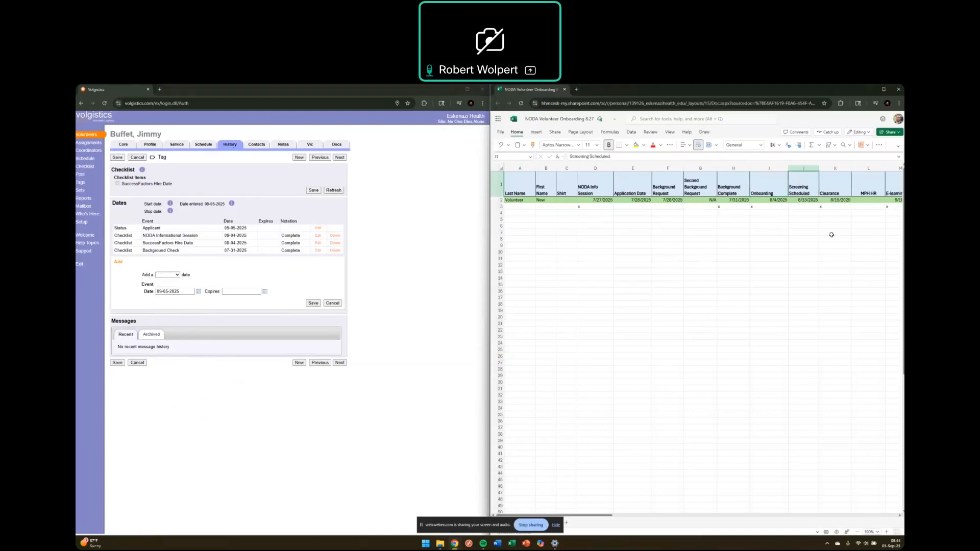
key(Down)
key(Down)
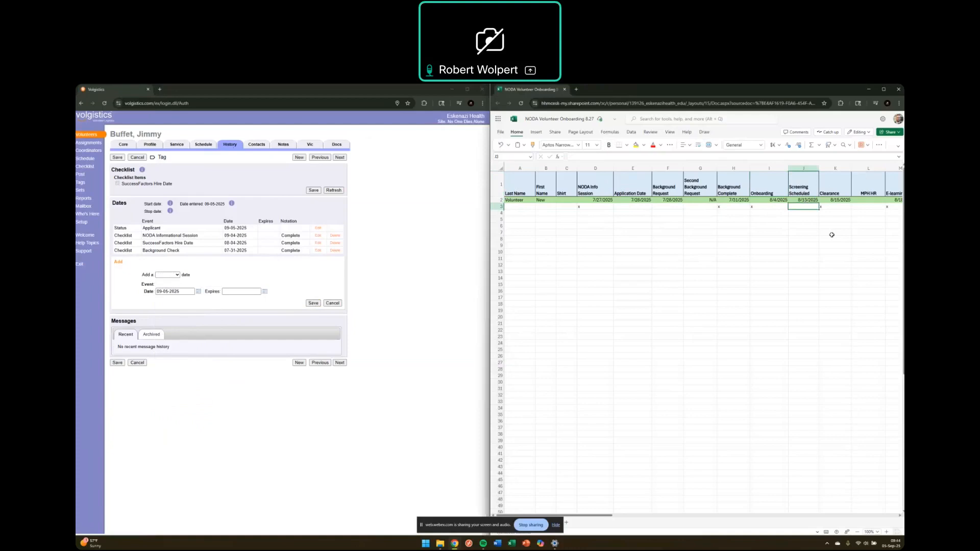
key(Right)
key(Up)
key(Up)
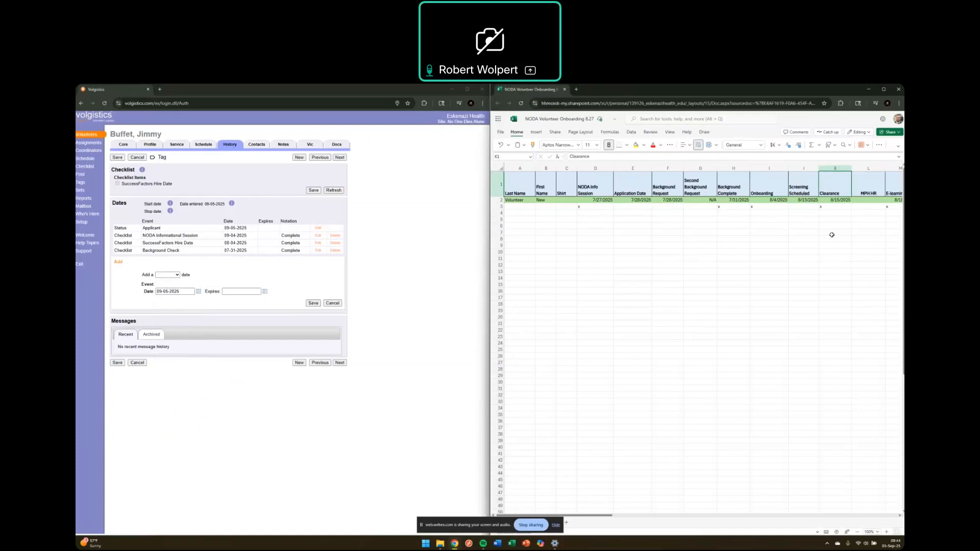
key(Down)
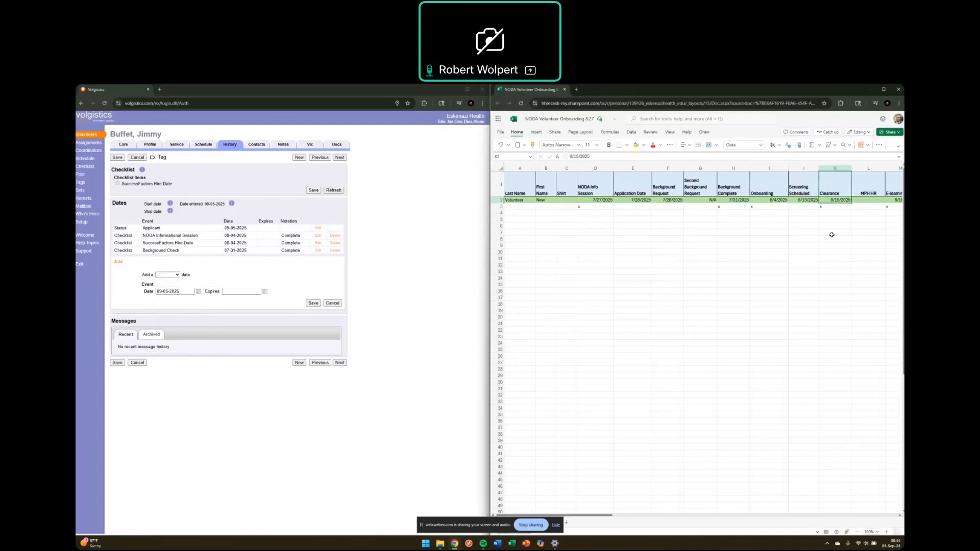
key(Down)
key(Up)
Step: Save an Occ Health Clearance/Hire checklist entry dated 08/15/2025 with notation Complete
click(177, 277)
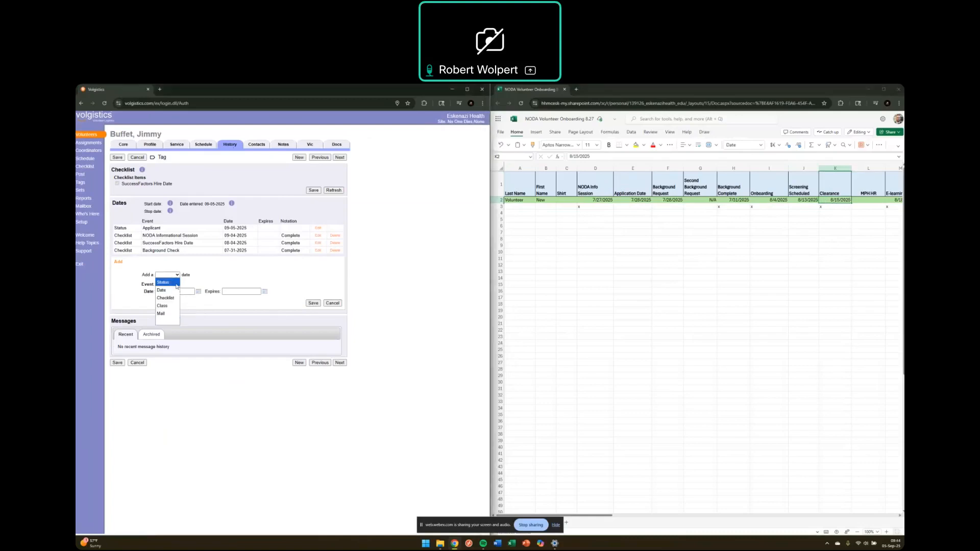
click(173, 298)
click(192, 285)
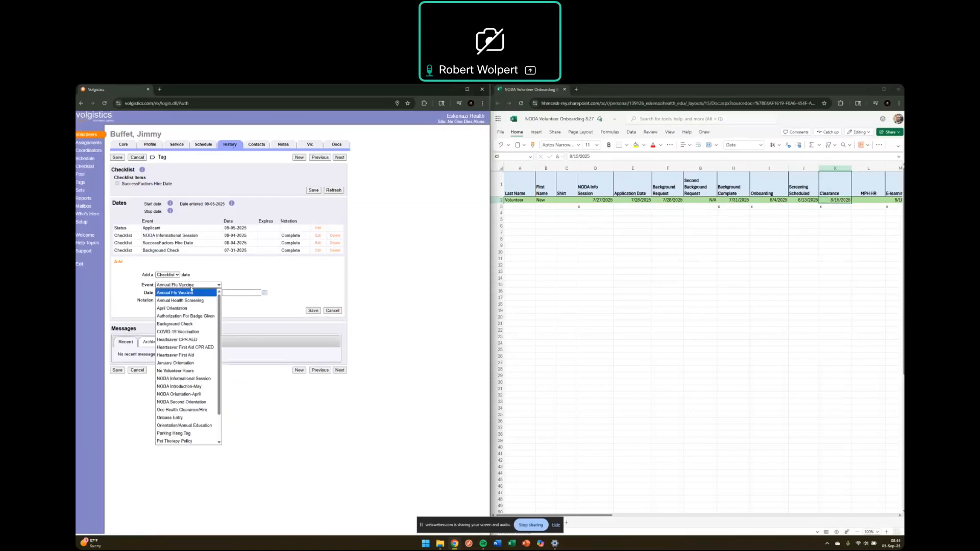
scroll(185, 369, down, 2)
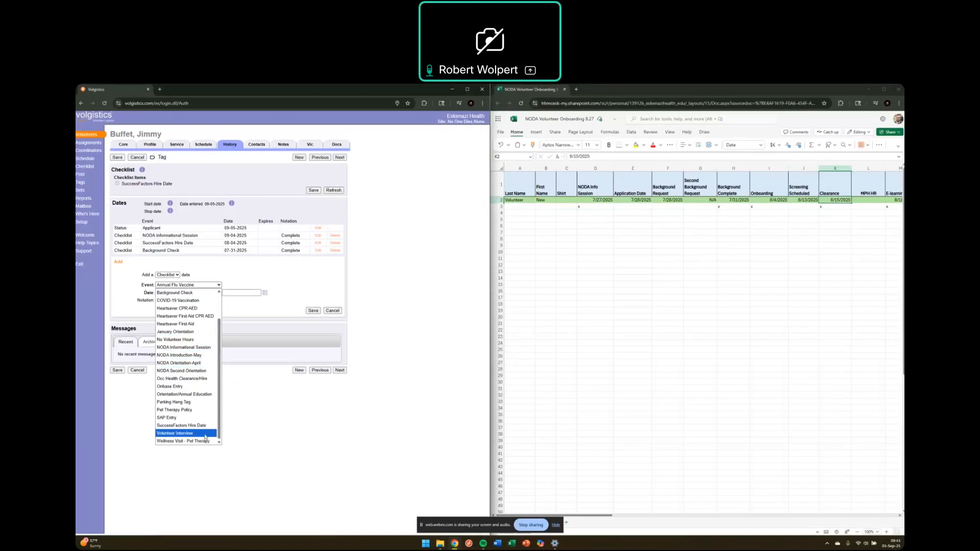
click(192, 379)
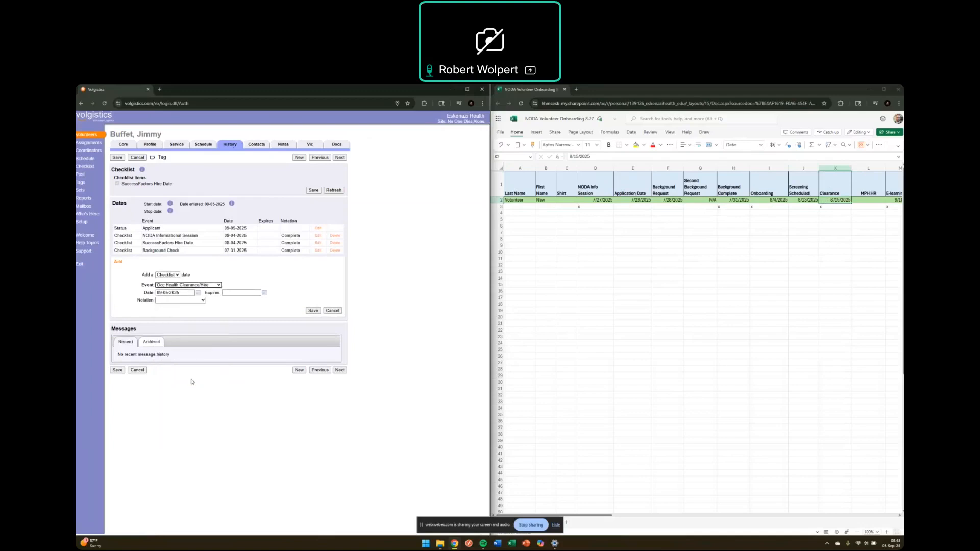
click(199, 294)
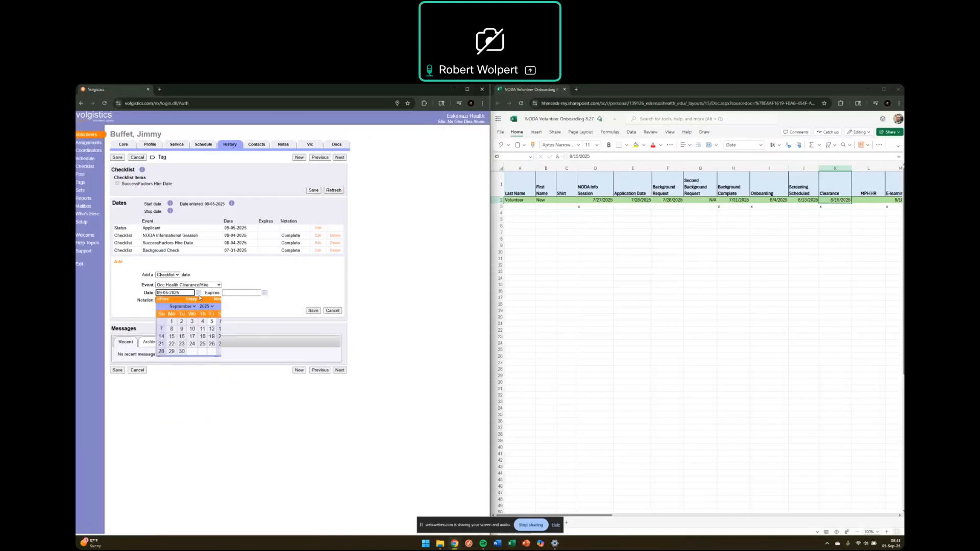
click(164, 299)
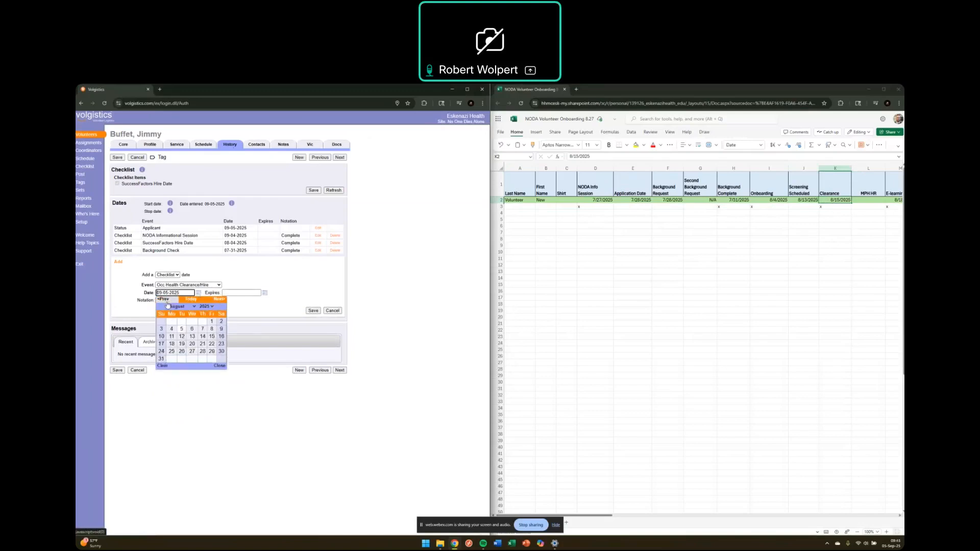
click(211, 336)
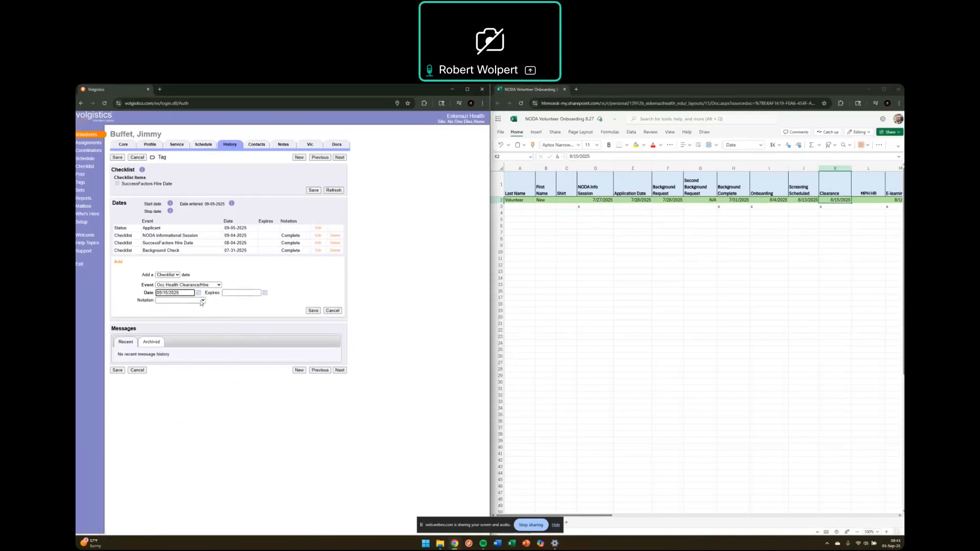
click(202, 300)
click(198, 319)
click(313, 310)
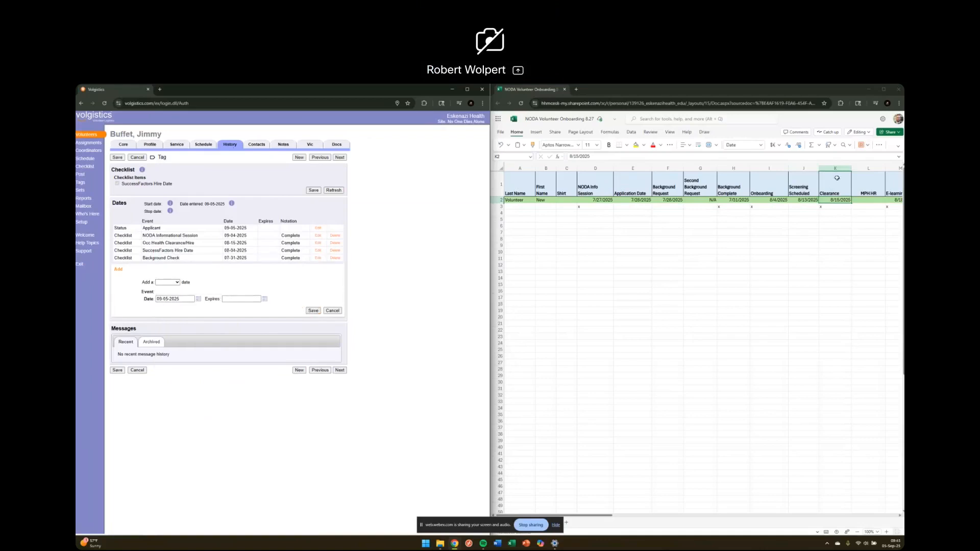
click(872, 200)
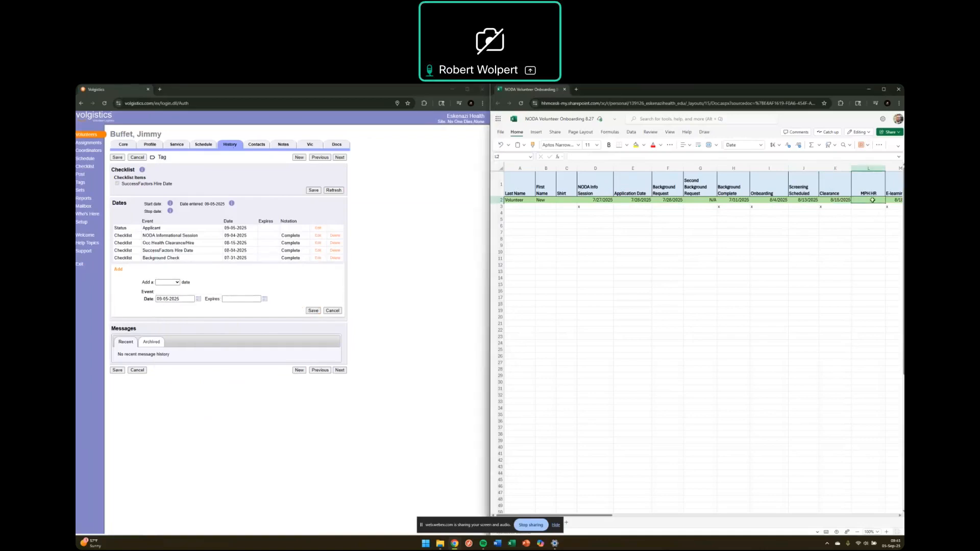
key(Up)
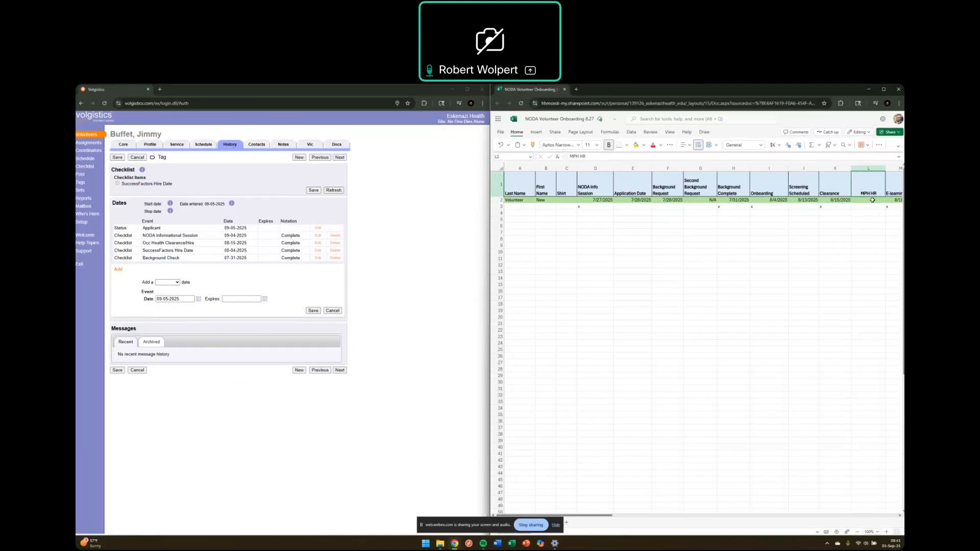
key(Right)
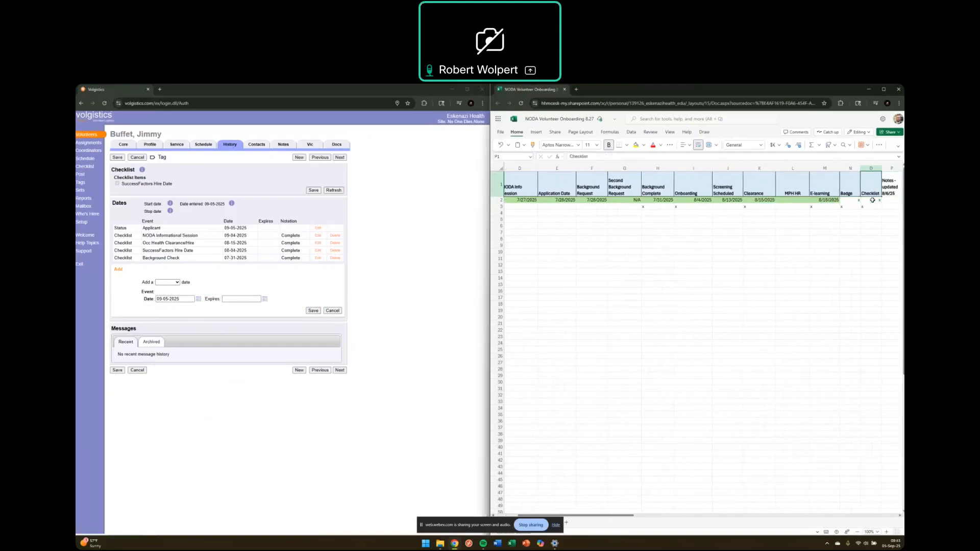
key(Down)
key(Down)
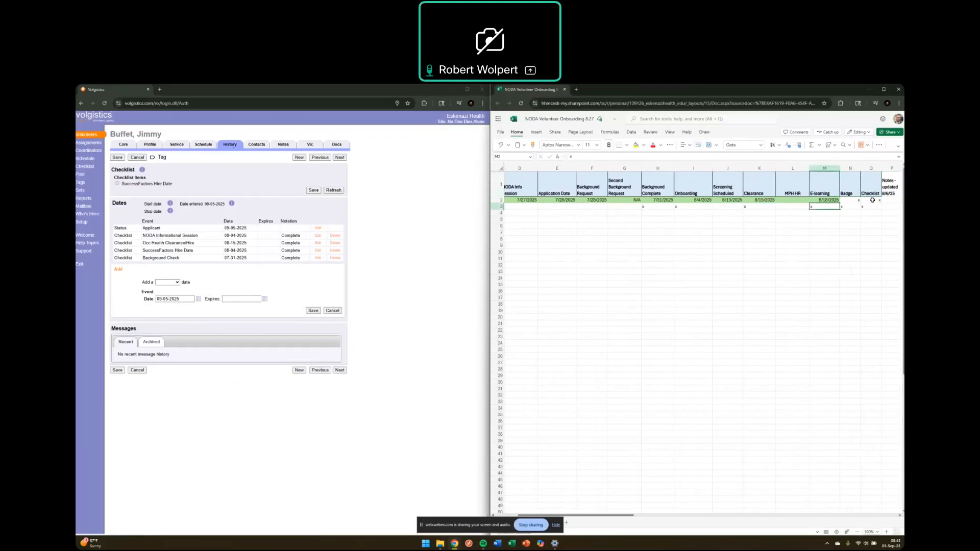
key(Up)
key(Up)
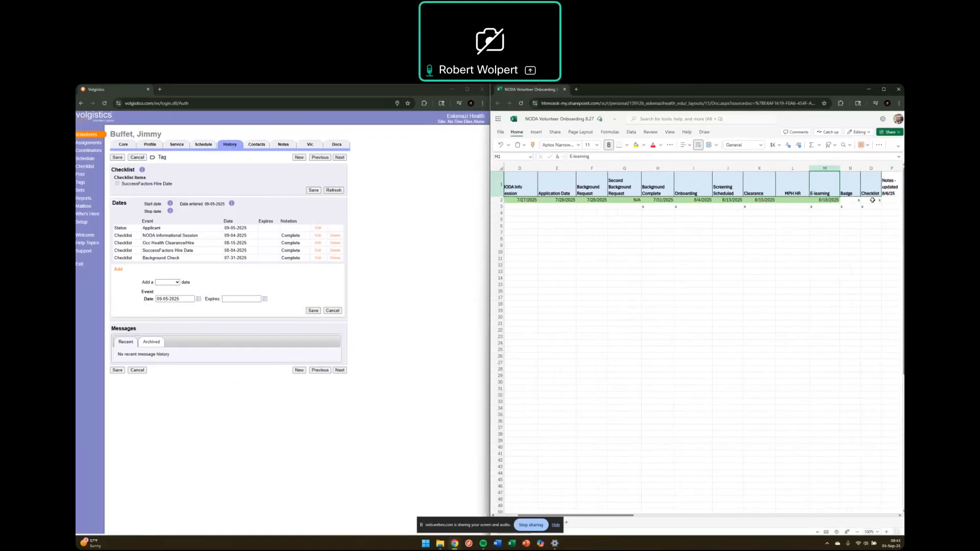
key(Down)
key(Down)
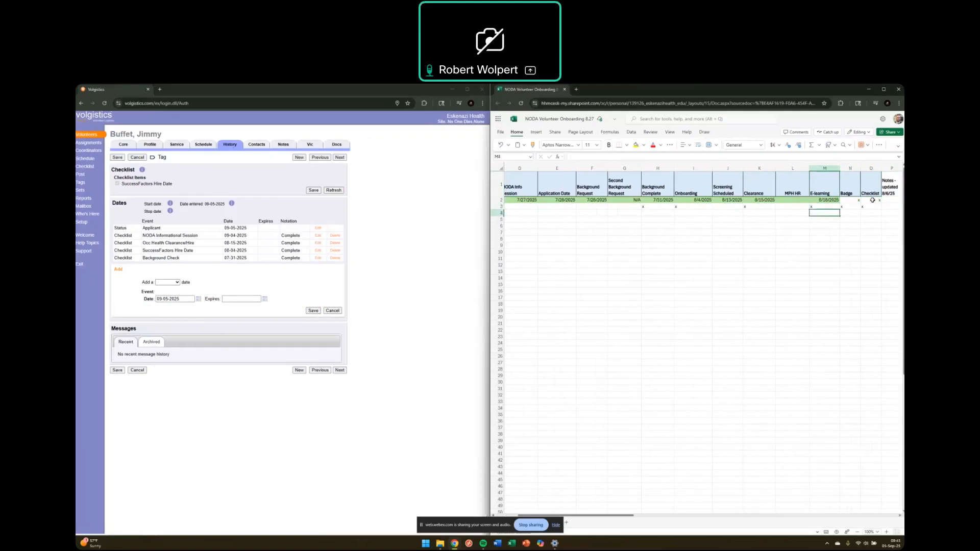
key(Down)
click(372, 293)
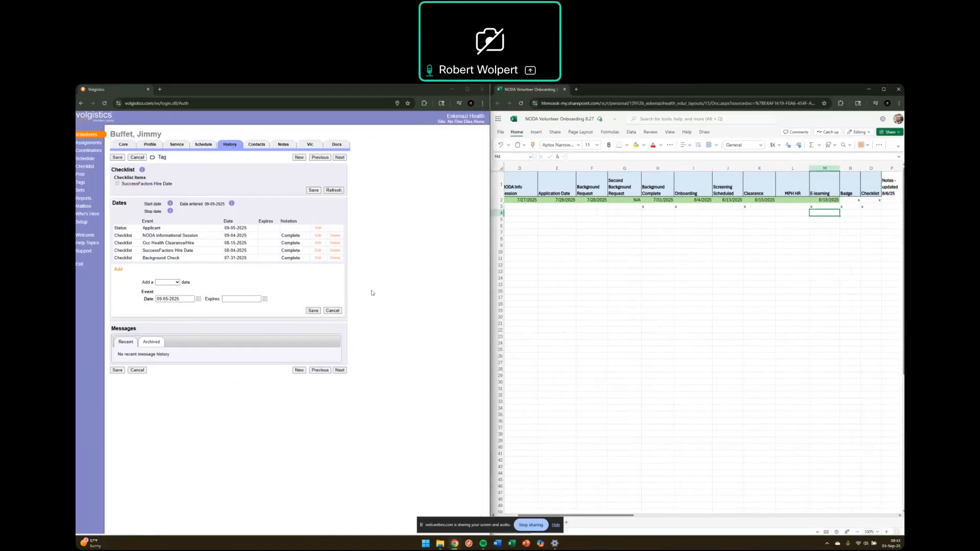
Step: Start a new checklist entry with the event Orientation/Annual Education
click(177, 283)
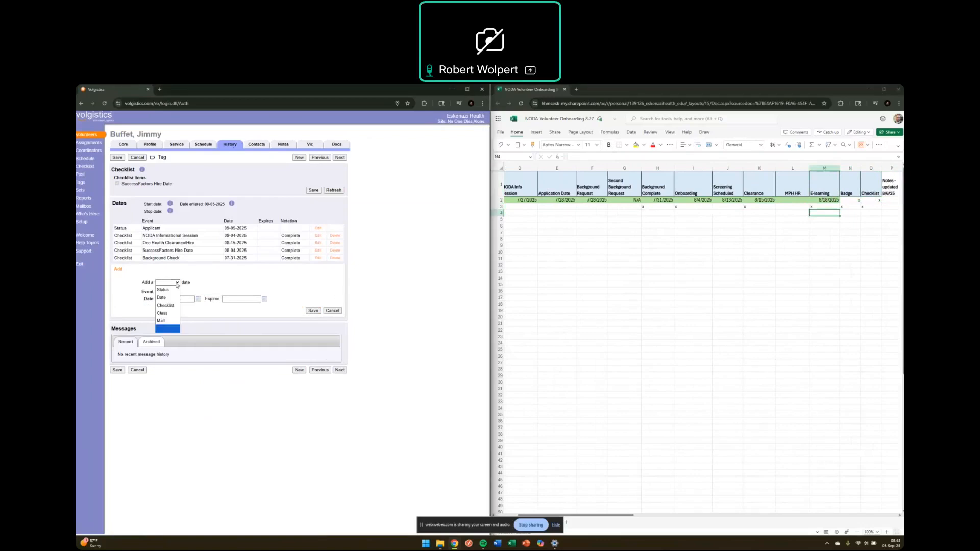
click(176, 305)
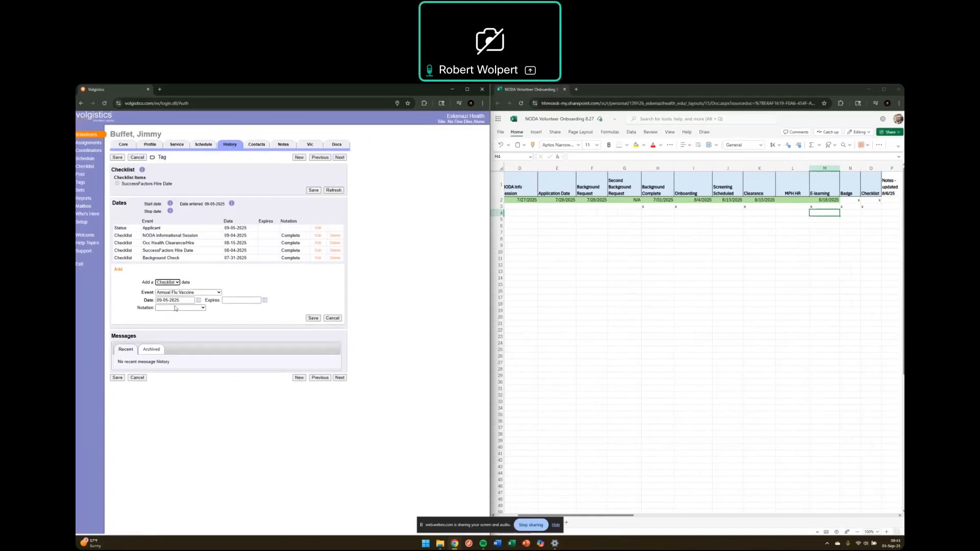
click(218, 293)
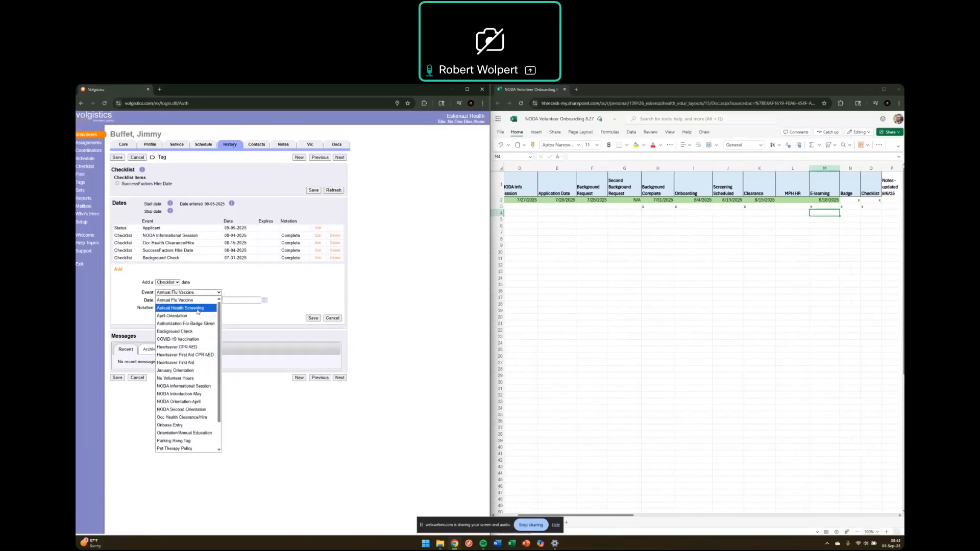
scroll(198, 325, down, 2)
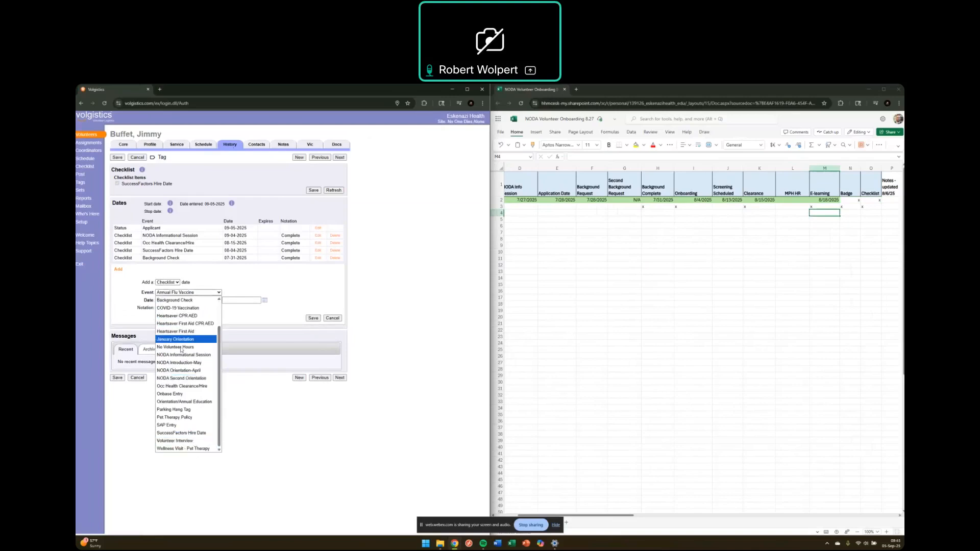
scroll(194, 358, up, 2)
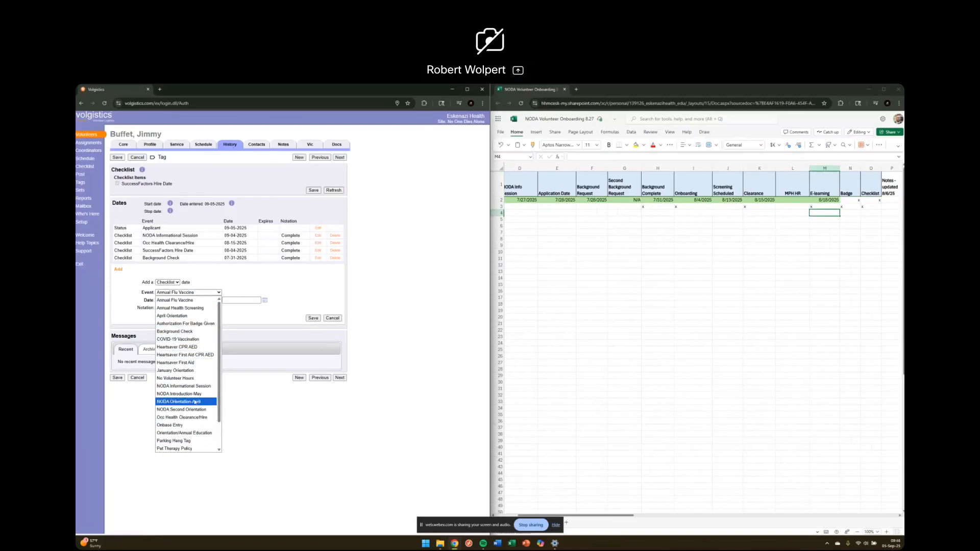
scroll(195, 402, down, 2)
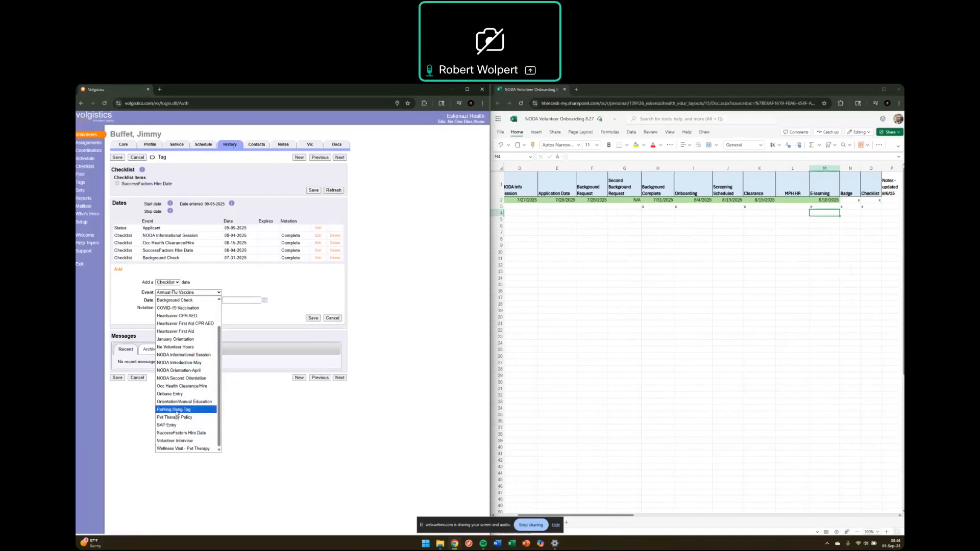
scroll(176, 358, up, 2)
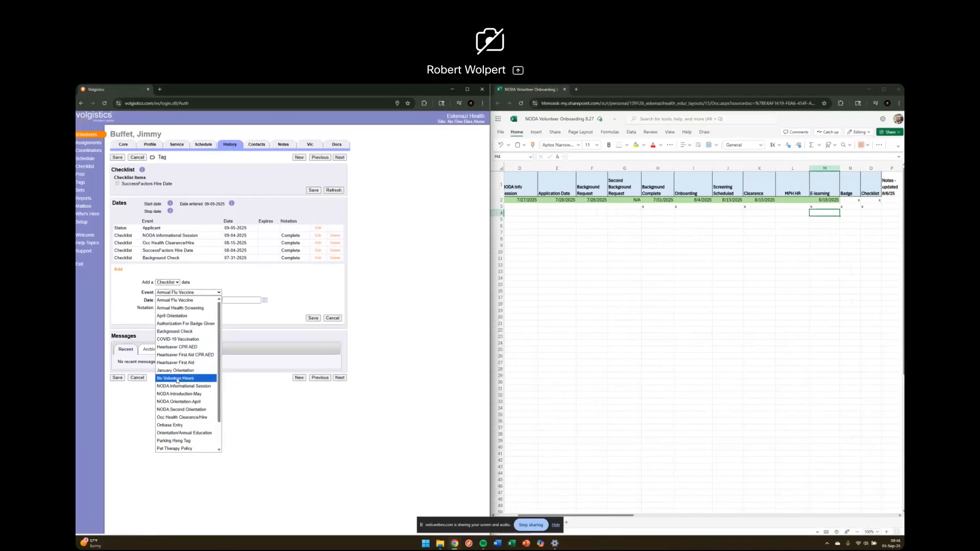
scroll(183, 411, down, 2)
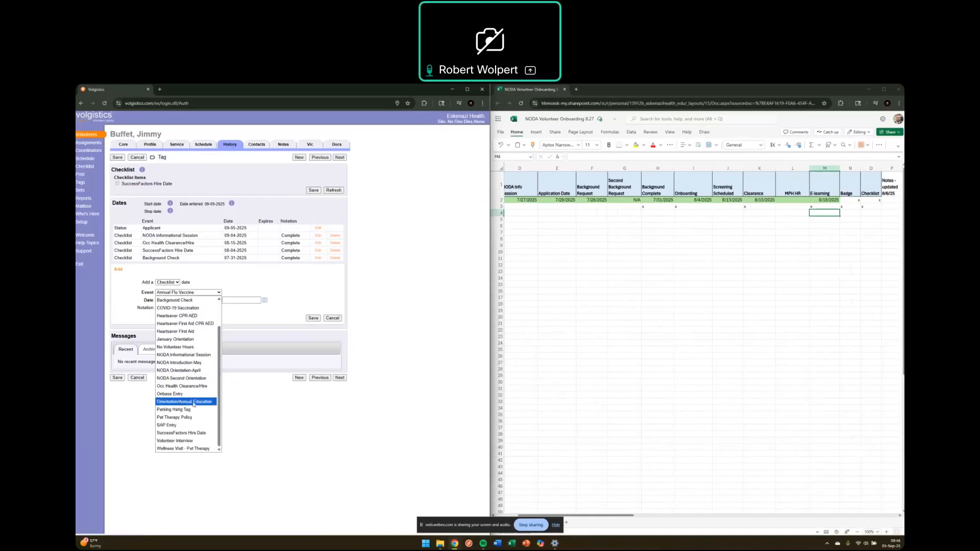
click(193, 404)
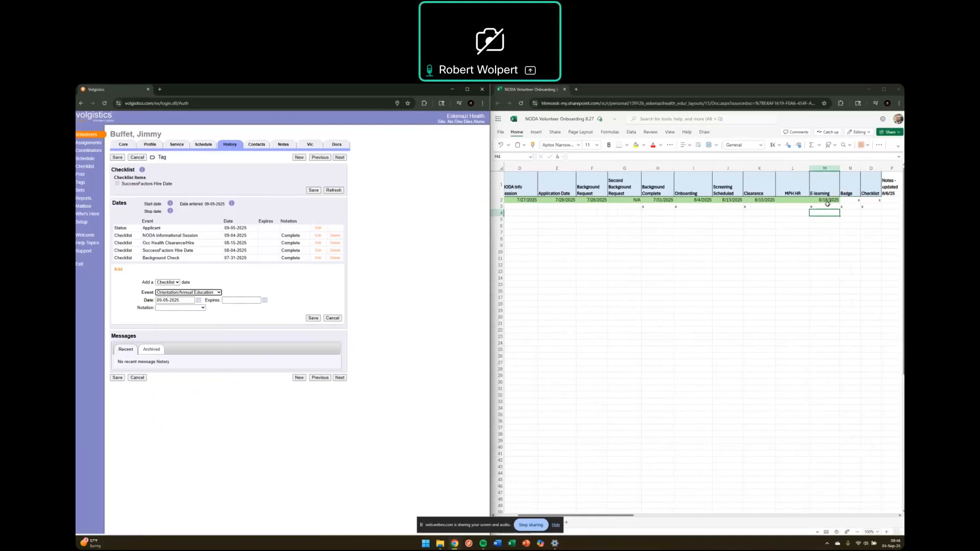
Step: Date the orientation entry 08/18/2025, mark it Complete, and save it
click(198, 300)
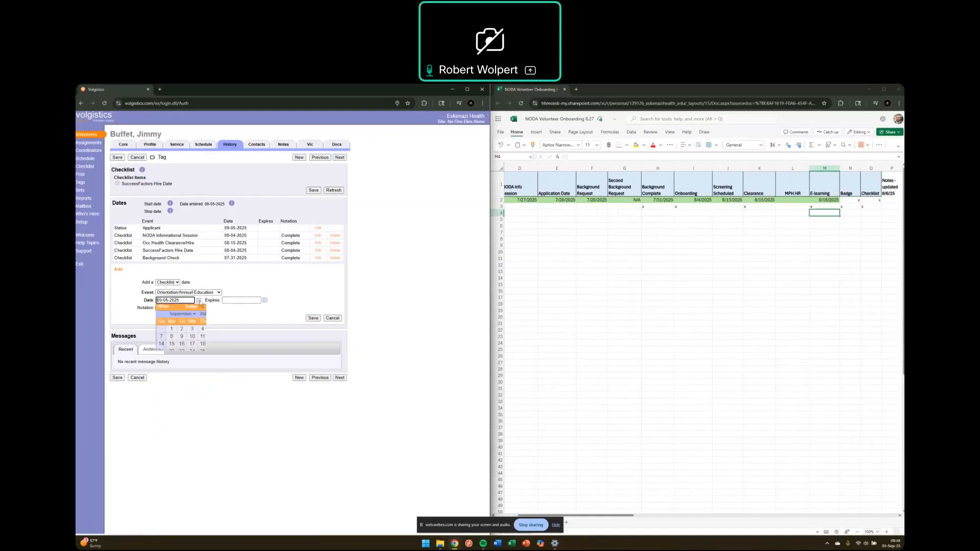
click(162, 307)
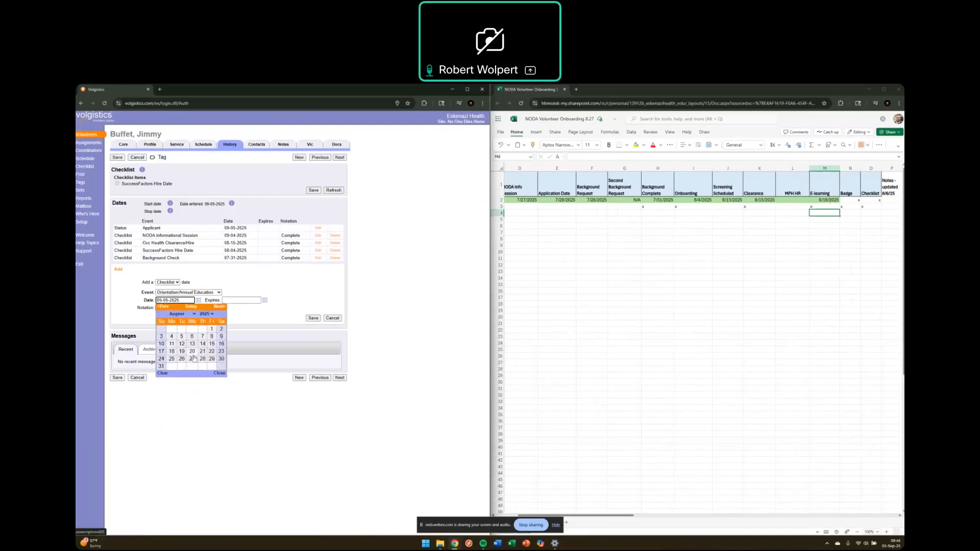
click(173, 352)
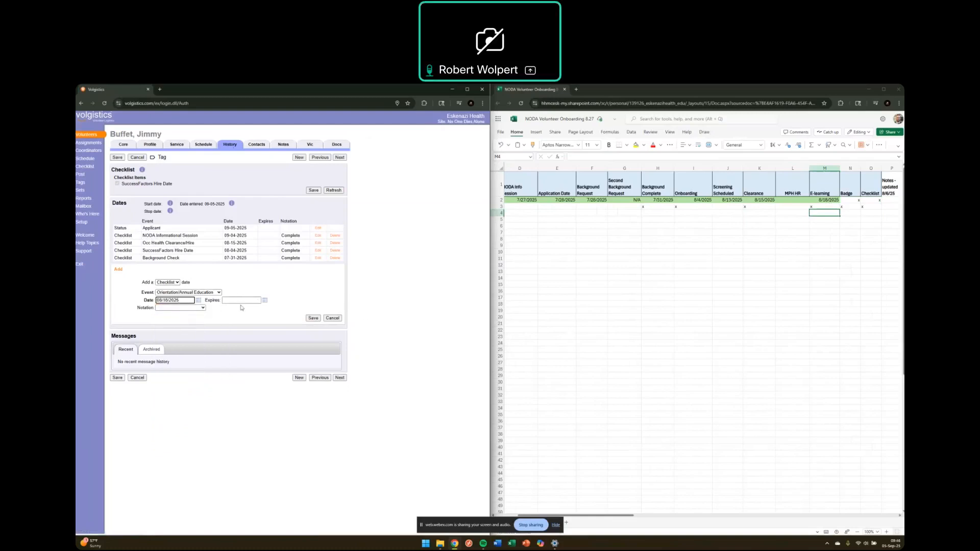
click(202, 308)
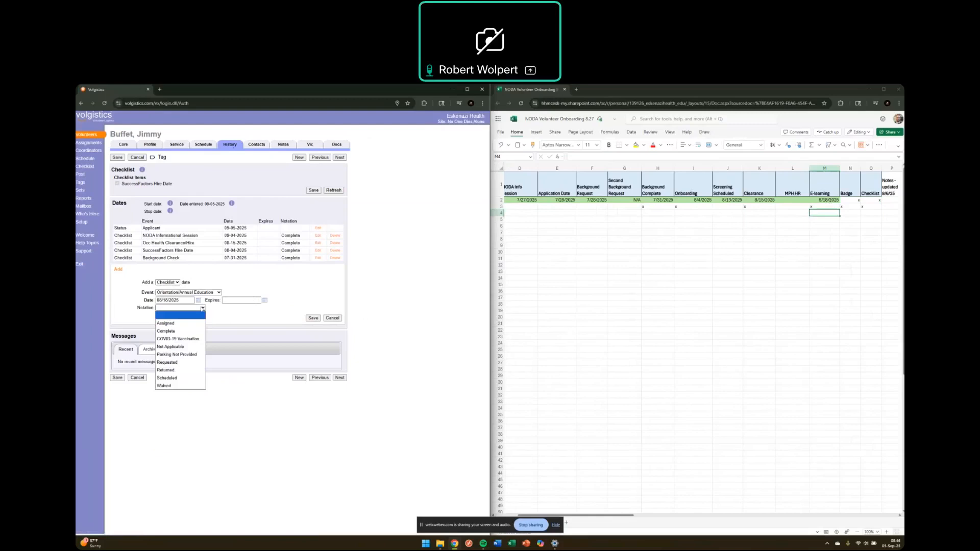
click(172, 332)
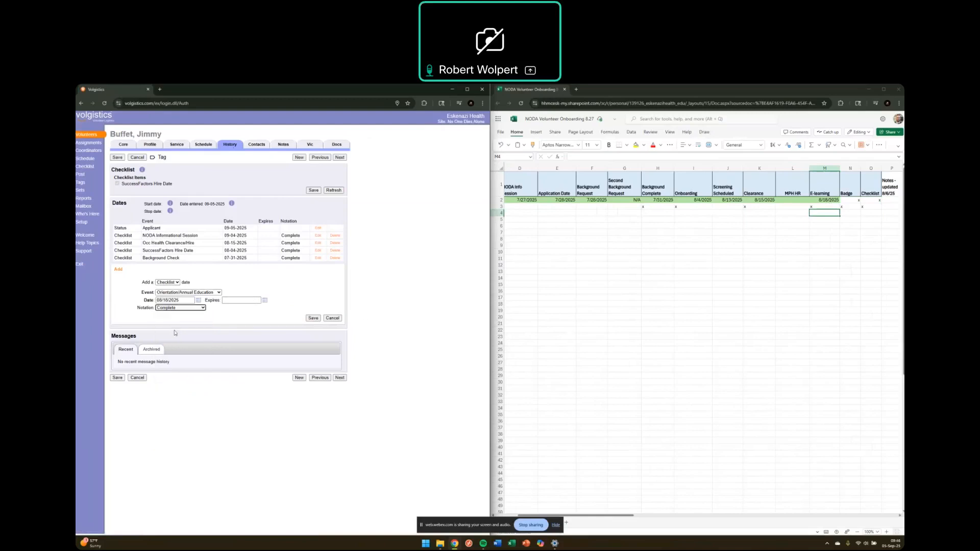
click(313, 318)
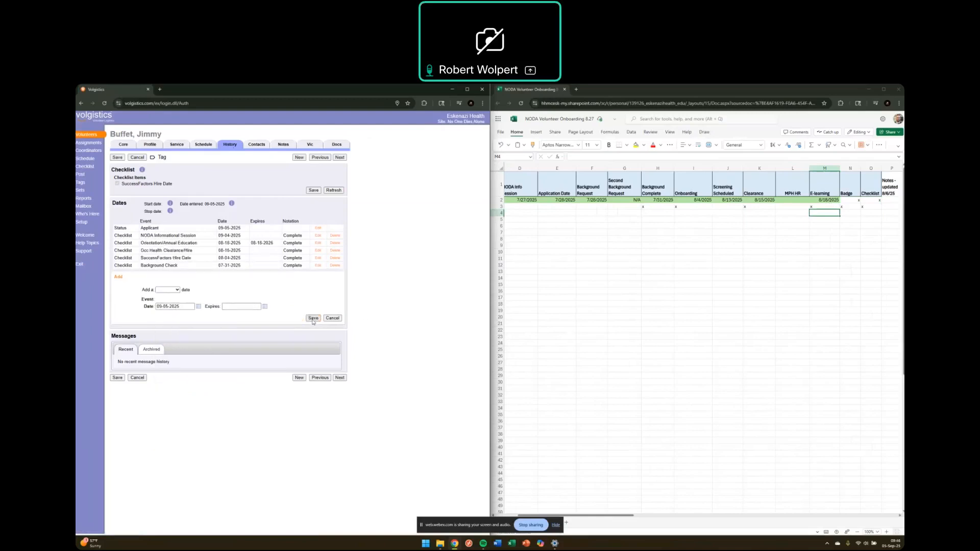
Step: Enter 5 sept in the volunteer's Badge (N2) and Checklist (O2) cells
click(851, 207)
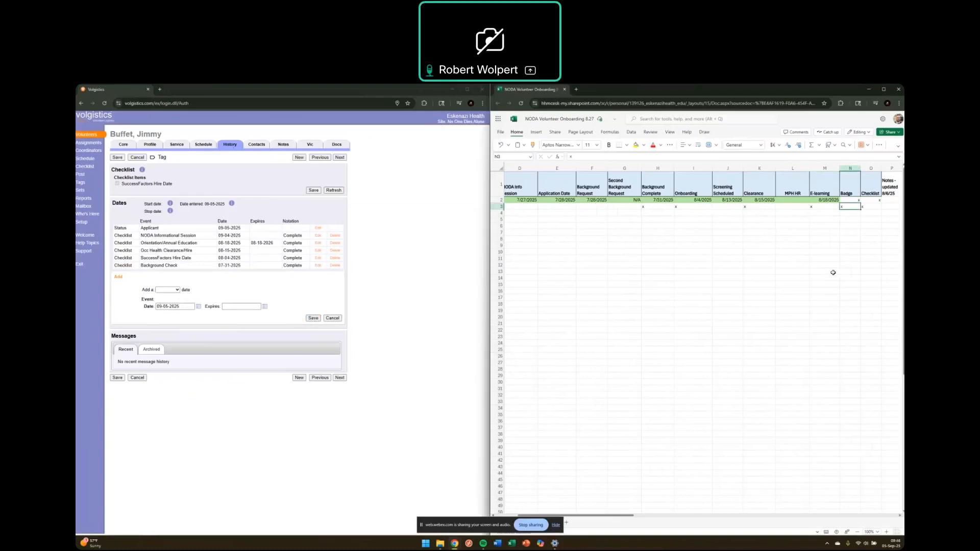
scroll(833, 273, right, 1)
key(Up)
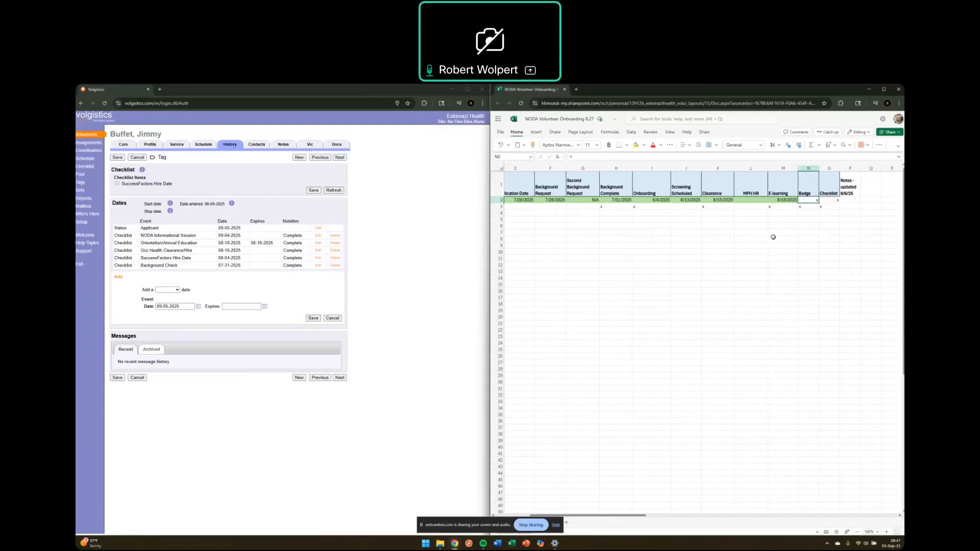
text(5 sept)
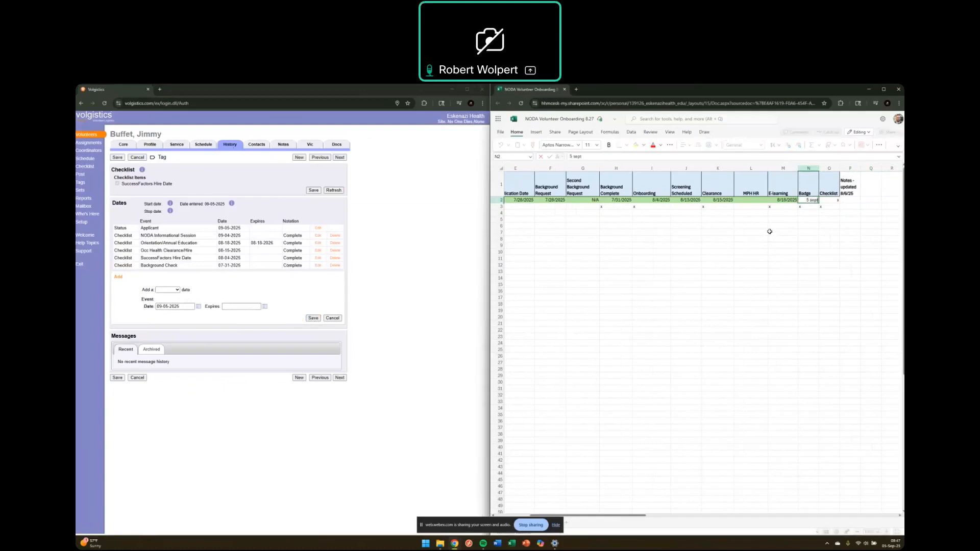
key(Tab)
text(5 sept)
key(Return)
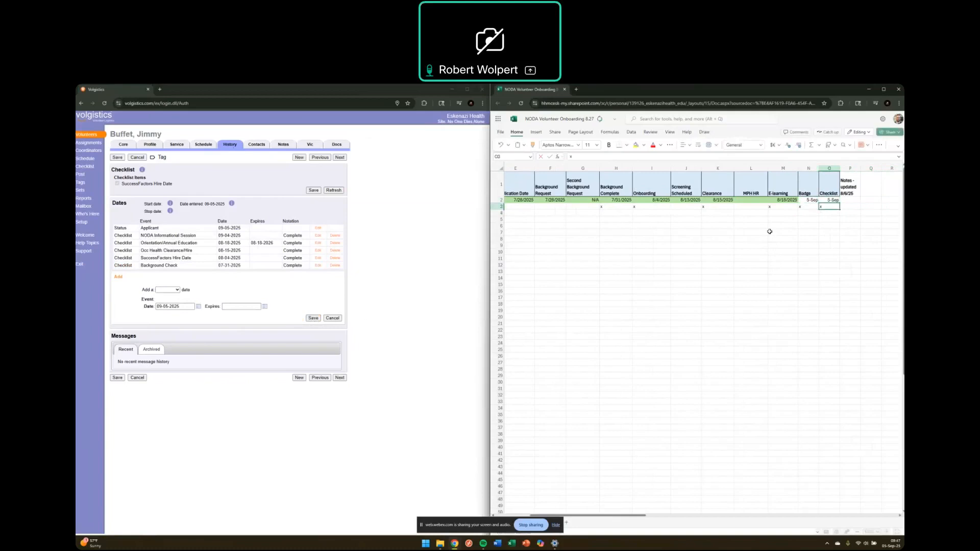
Step: Confirm the Checklist cell now stores 5-Sep and check its column header
click(832, 199)
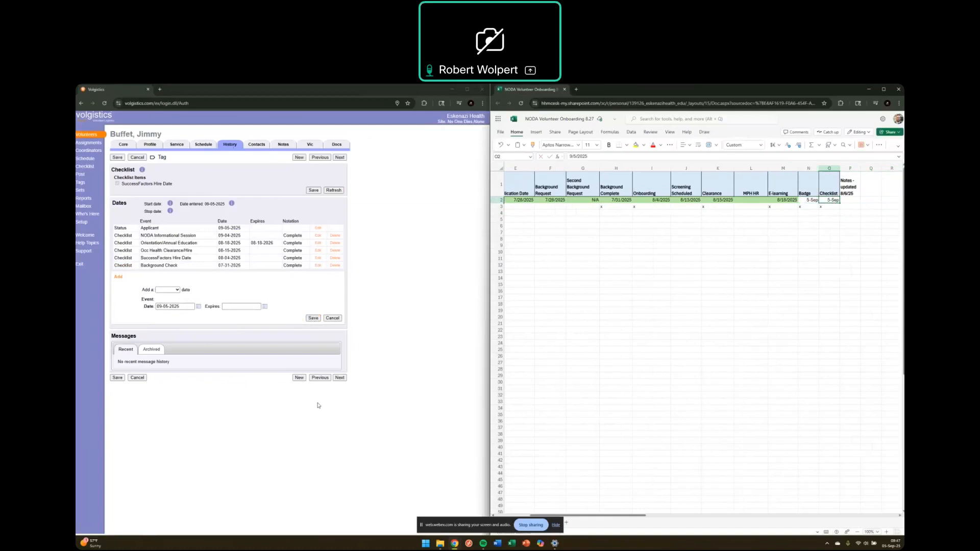
click(468, 295)
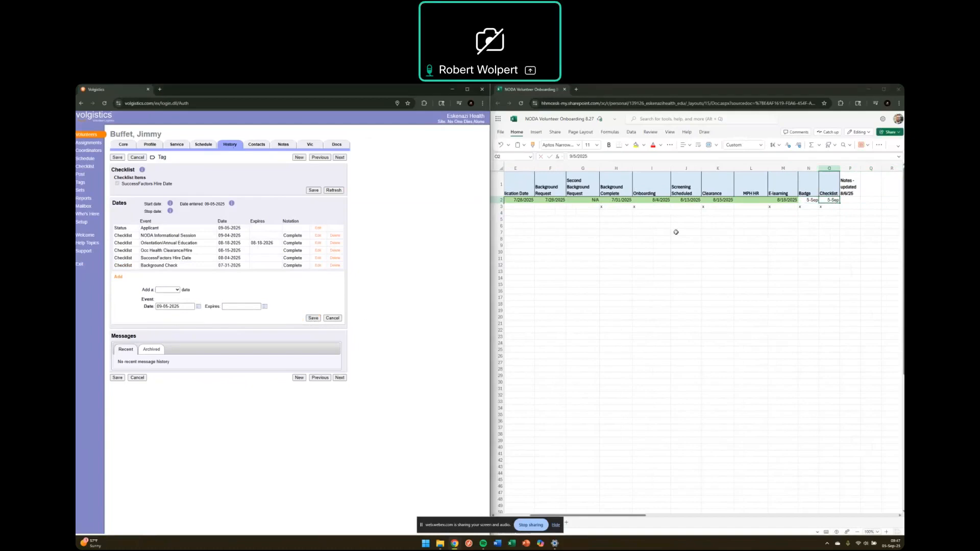
click(832, 187)
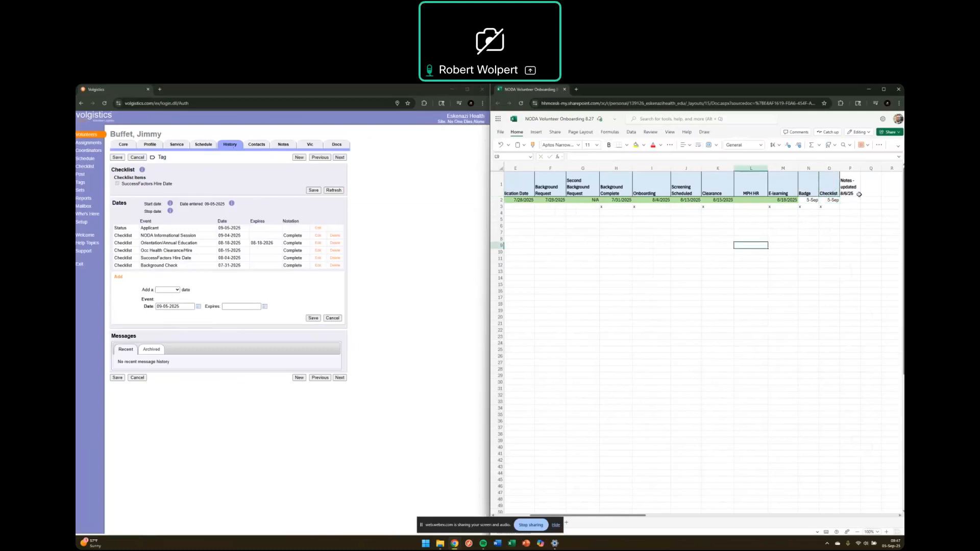
Step: Check the Badge date, then start a checklist entry for Authorization For Badge Given
click(812, 199)
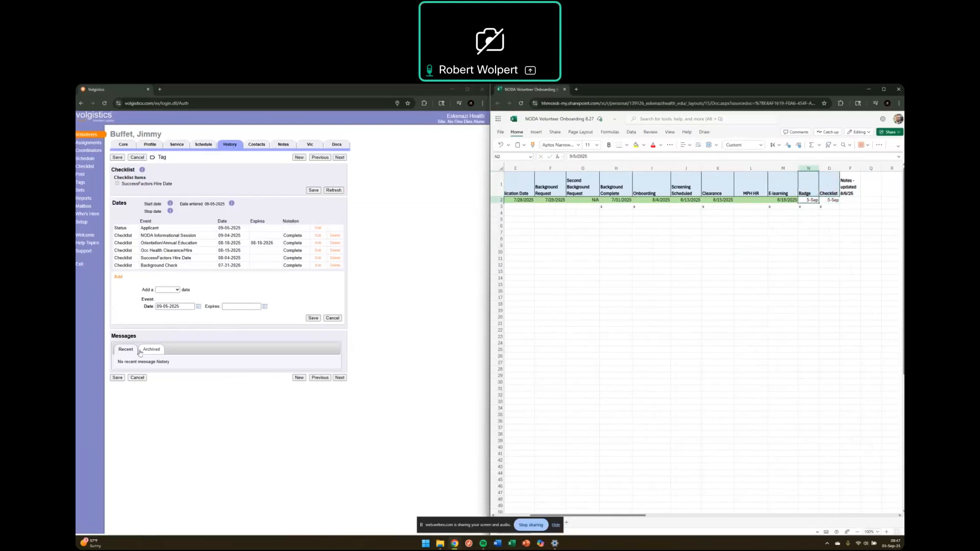
click(178, 290)
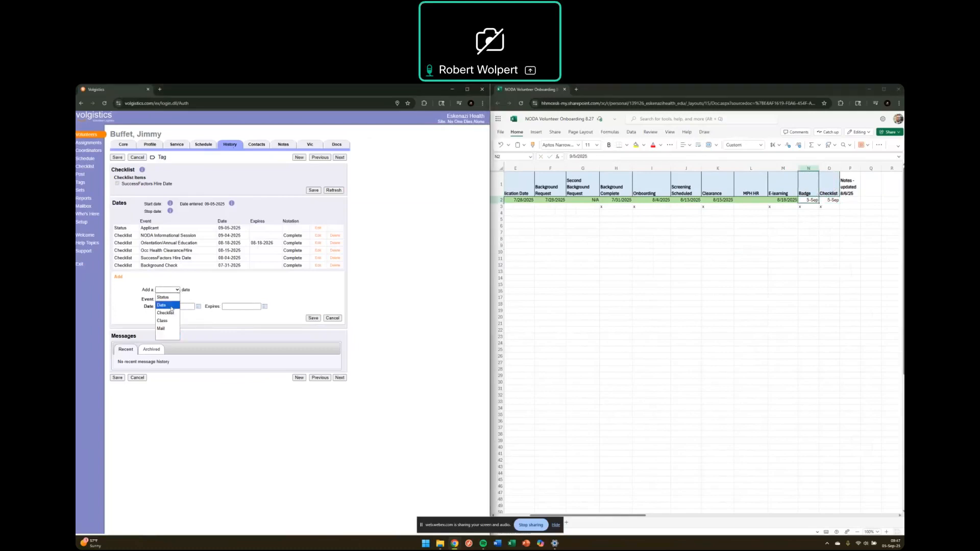
click(173, 313)
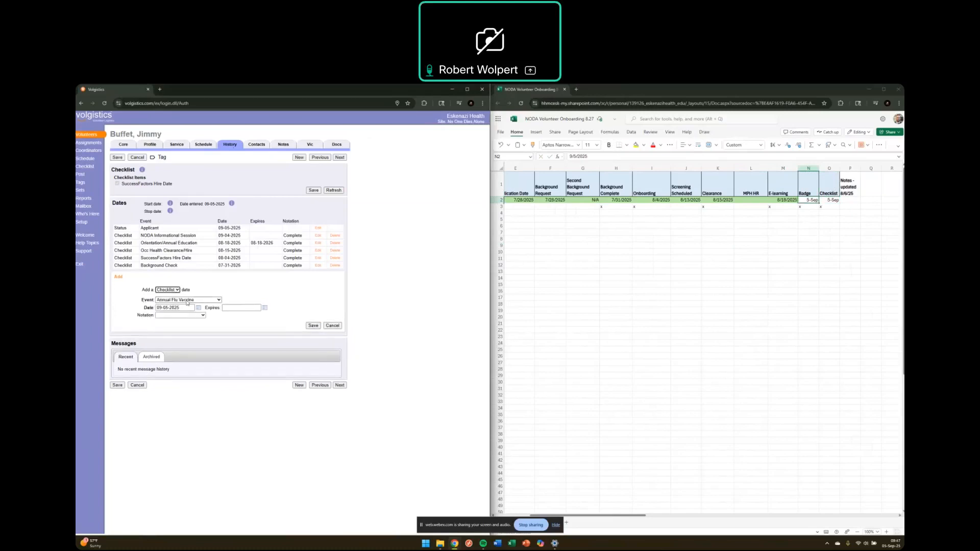
click(187, 303)
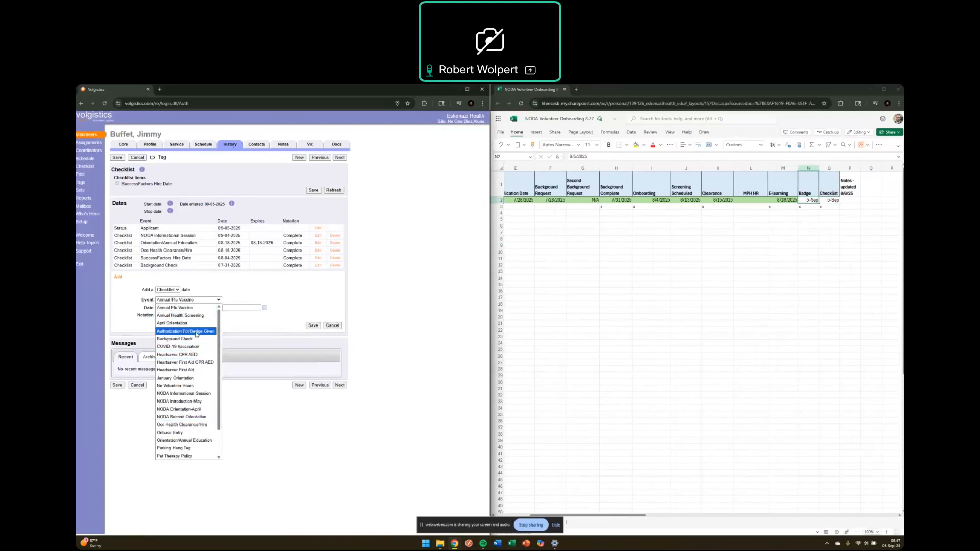
scroll(196, 334, down, 2)
scroll(191, 380, up, 2)
click(191, 332)
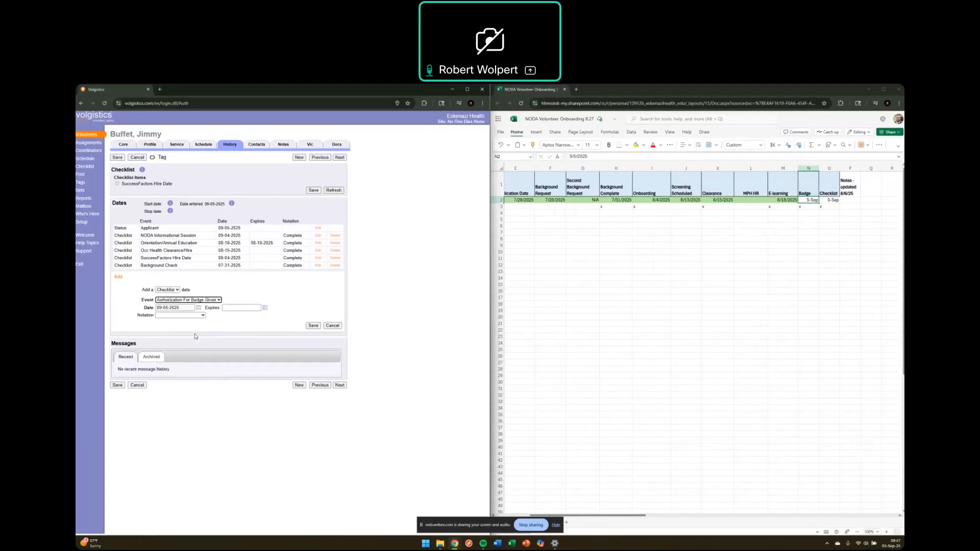
click(219, 300)
click(197, 331)
Step: Keep the 09/05/2025 date, mark the badge entry Complete, and save it
click(181, 307)
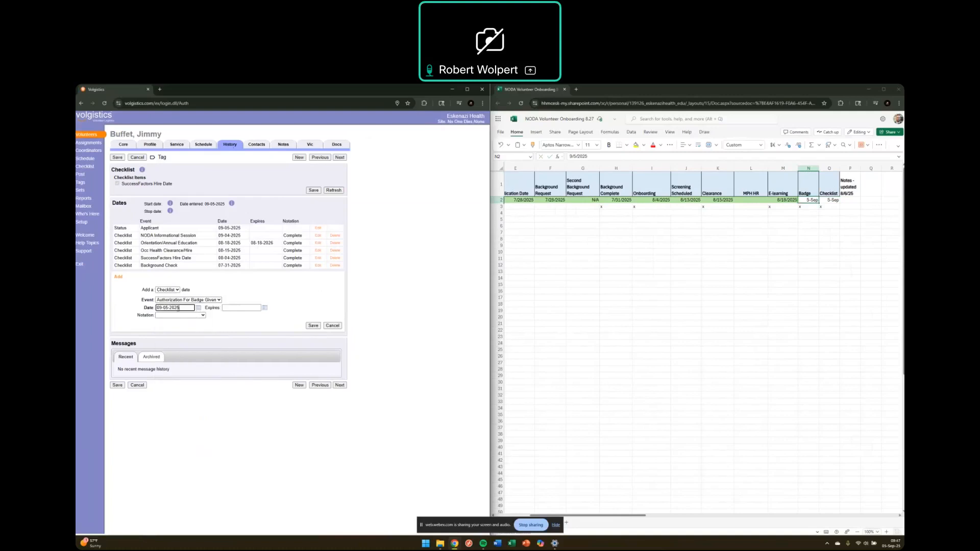
click(180, 315)
click(196, 332)
click(314, 326)
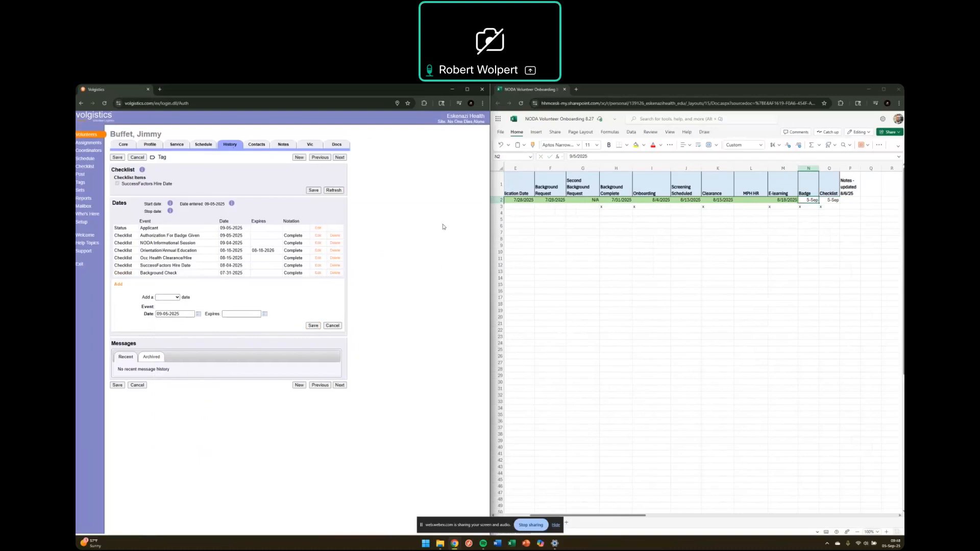
click(832, 180)
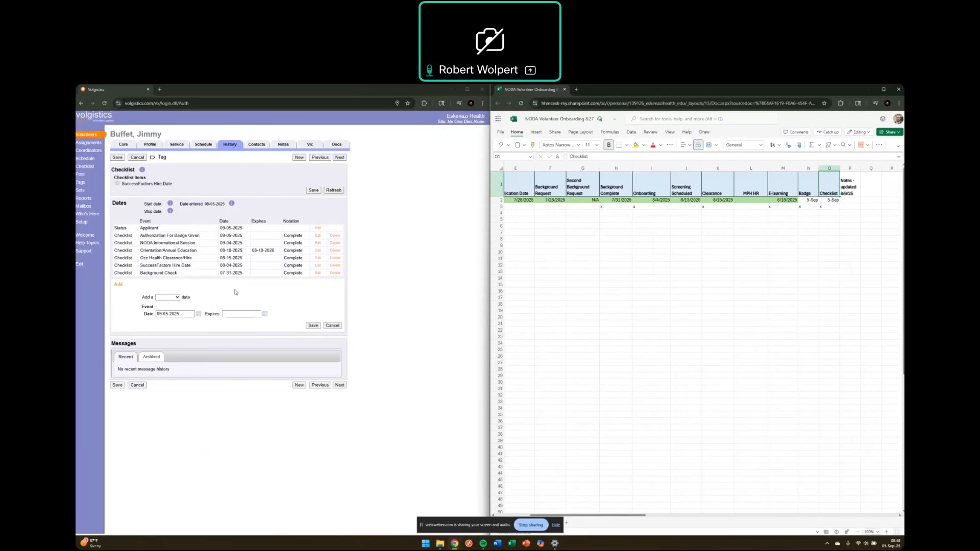
Step: Start a new checklist entry with the event NODA Second Orientation
click(177, 297)
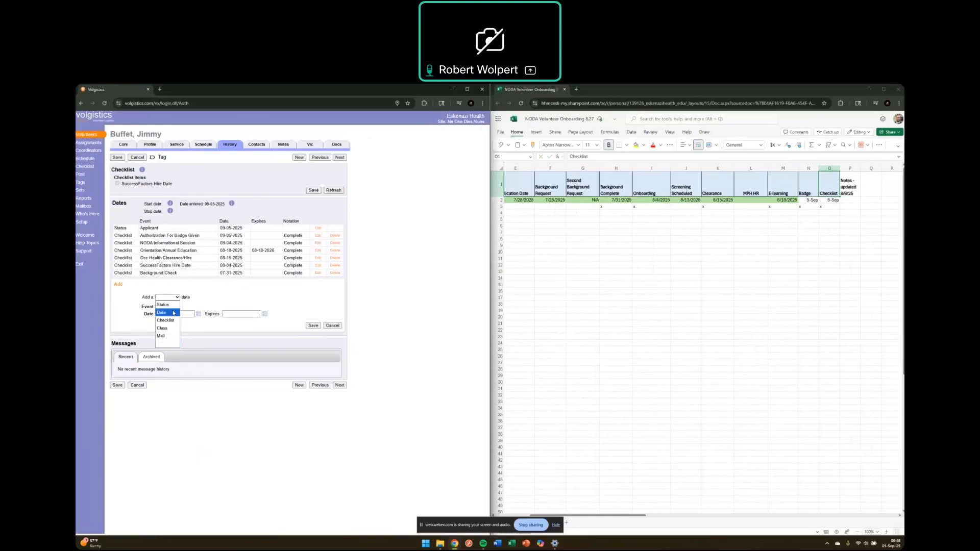
click(173, 323)
click(217, 307)
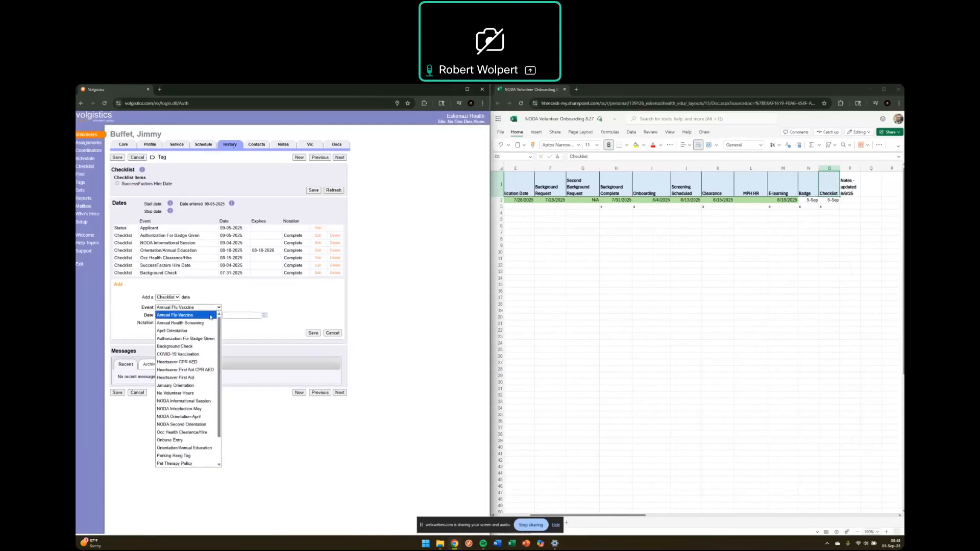
click(184, 425)
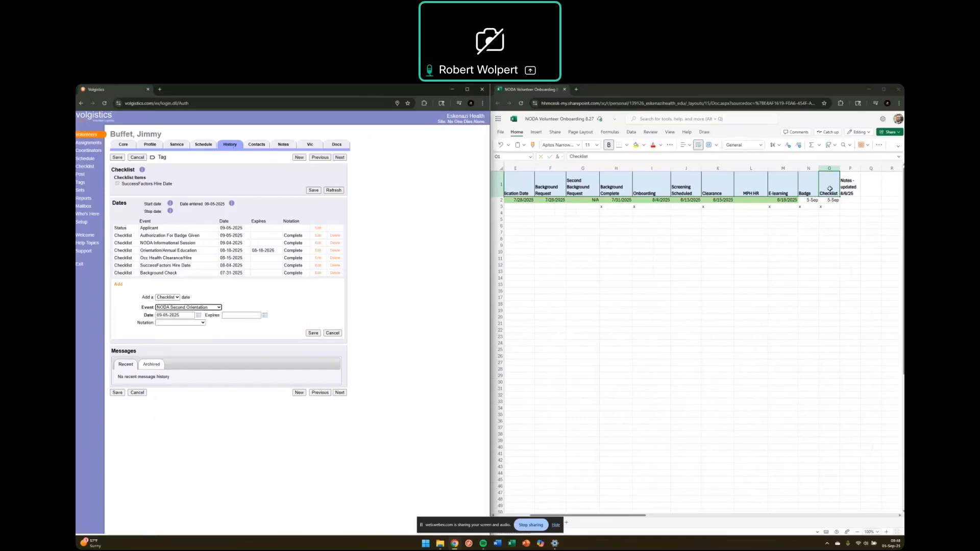
Step: Set the second orientation entry's notation to Complete and save it
click(203, 322)
click(200, 341)
click(201, 323)
click(189, 349)
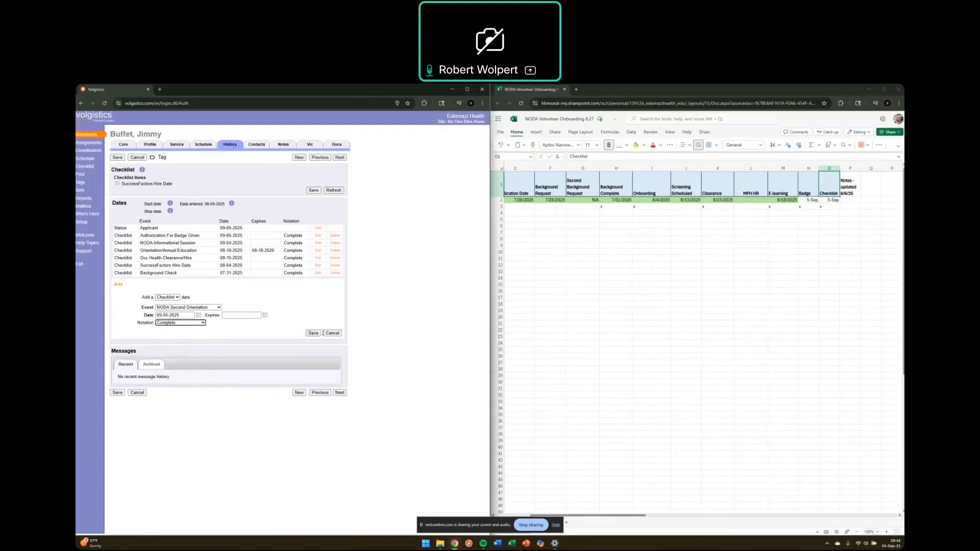
click(313, 333)
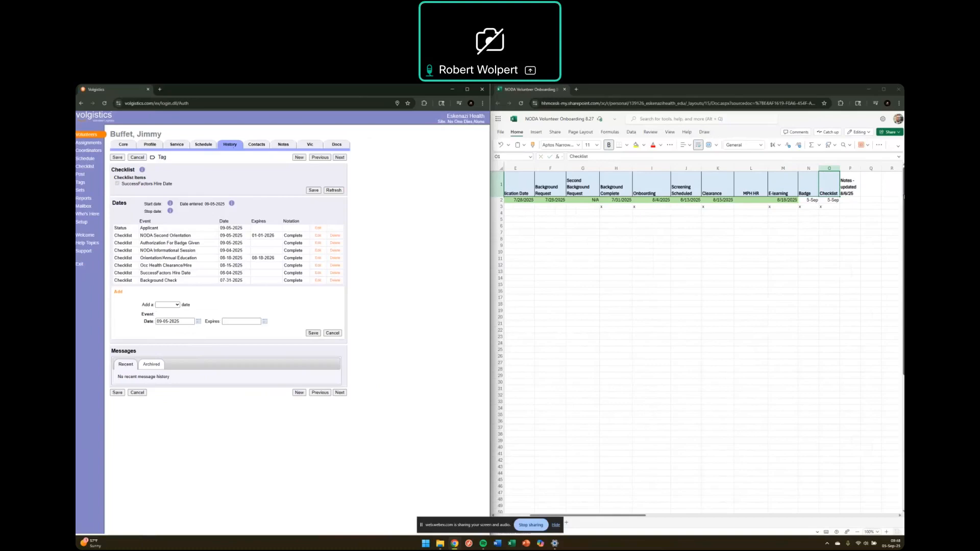
click(829, 271)
Step: Scroll the onboarding sheet left to show the Last Name and First Name columns
drag(584, 517, 321, 443)
click(418, 265)
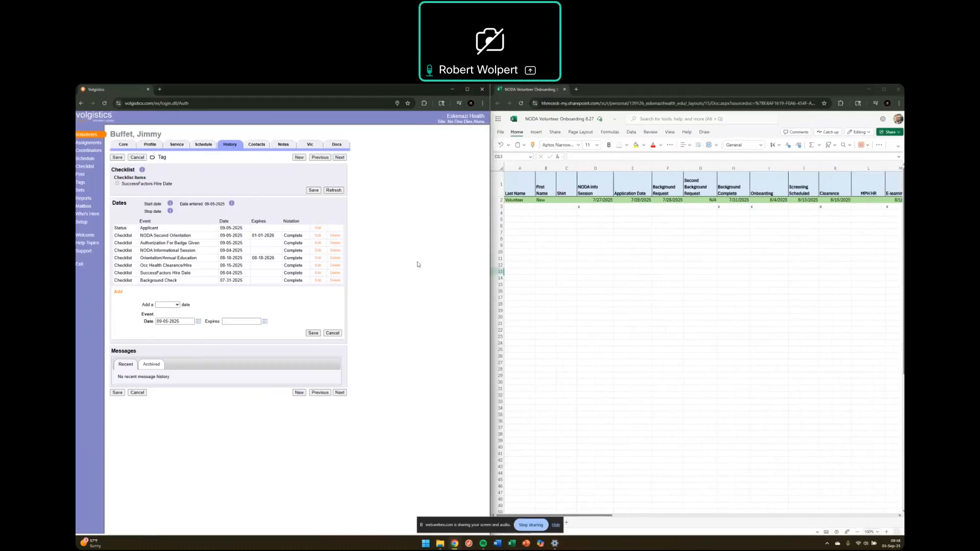